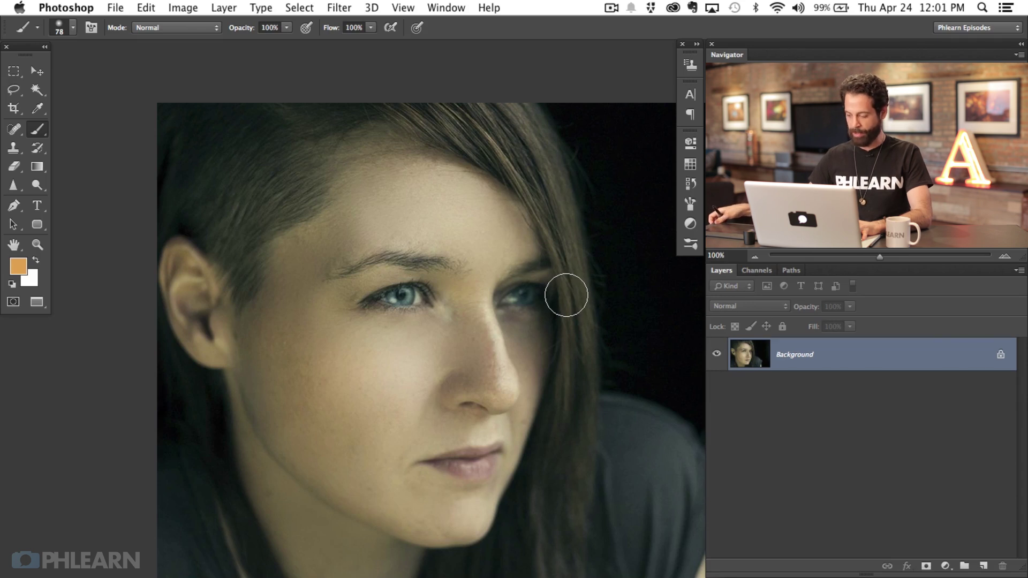
Zoom in on the face, shrink the brush to a 6 px tip, and add empty Layer 1
key(super+plus)
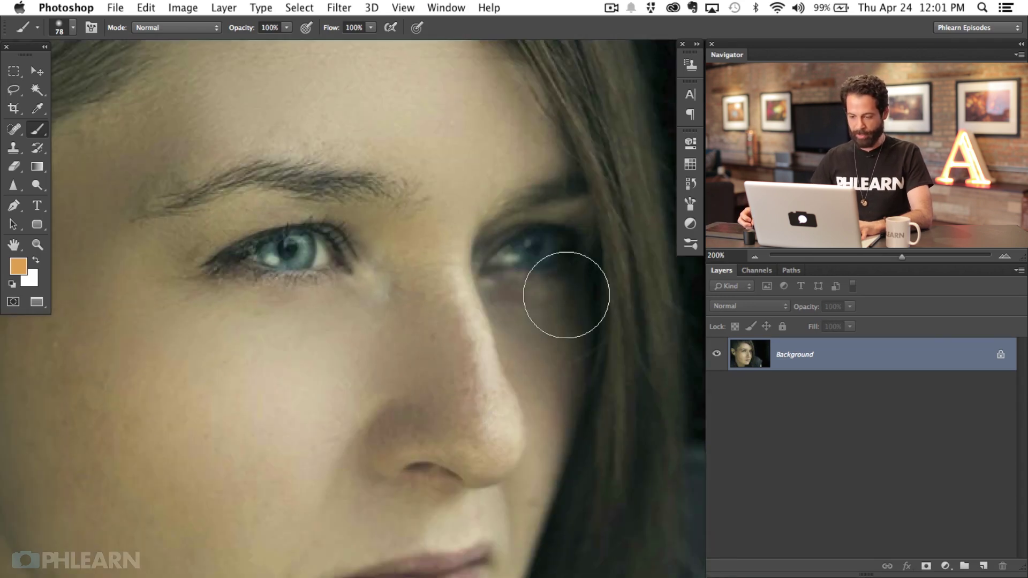
scroll(386, 323, left, 5)
scroll(385, 324, up, 3)
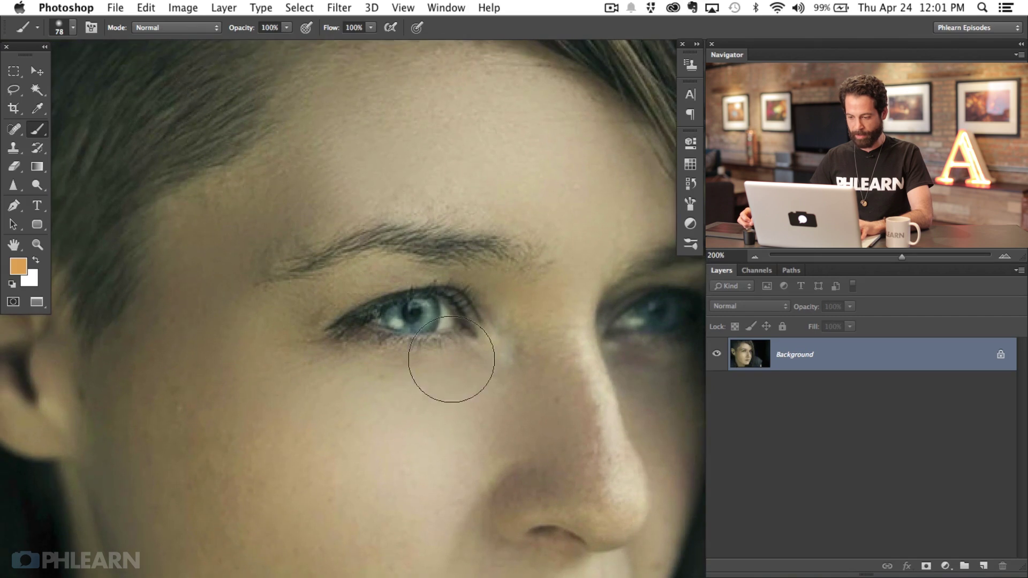
mouse_move(454, 348)
mouse_down()
mouse_move(415, 345)
mouse_move(418, 567)
mouse_move(441, 420)
mouse_move(422, 388)
mouse_up()
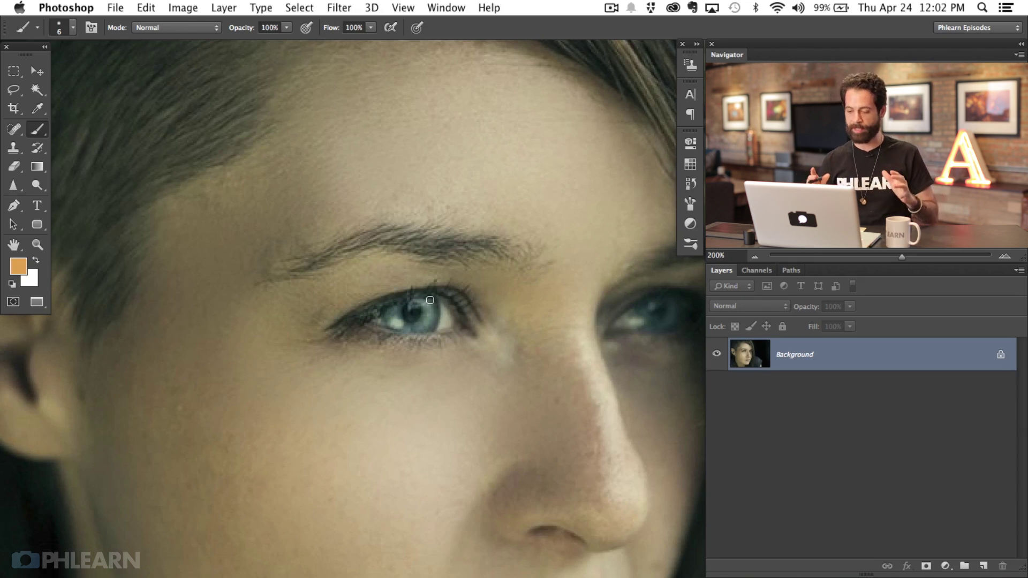
key(alt+shift+super+n)
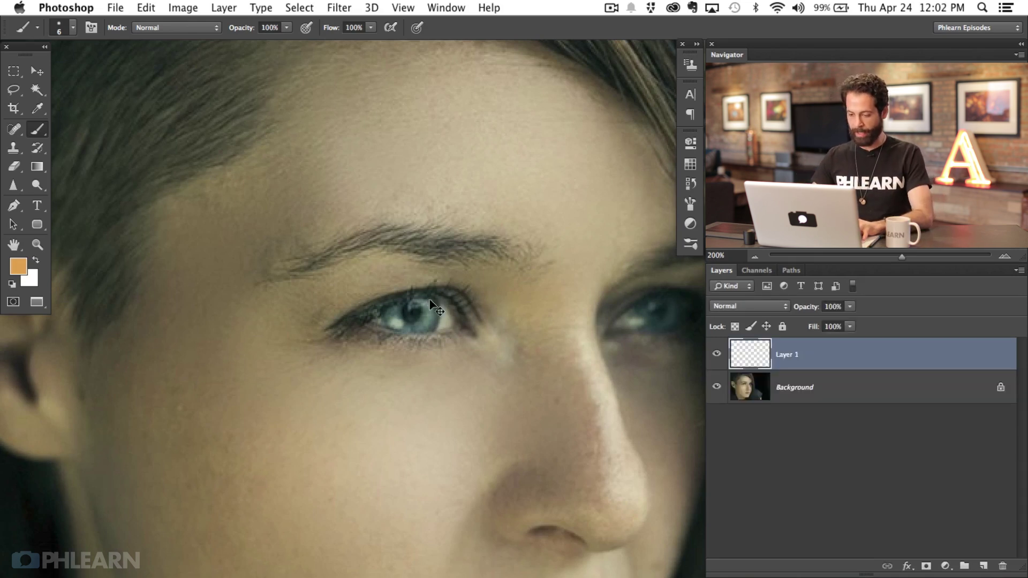
Draw a short curved pen path along the eyebrow shaped like a single hair
key(super+equal)
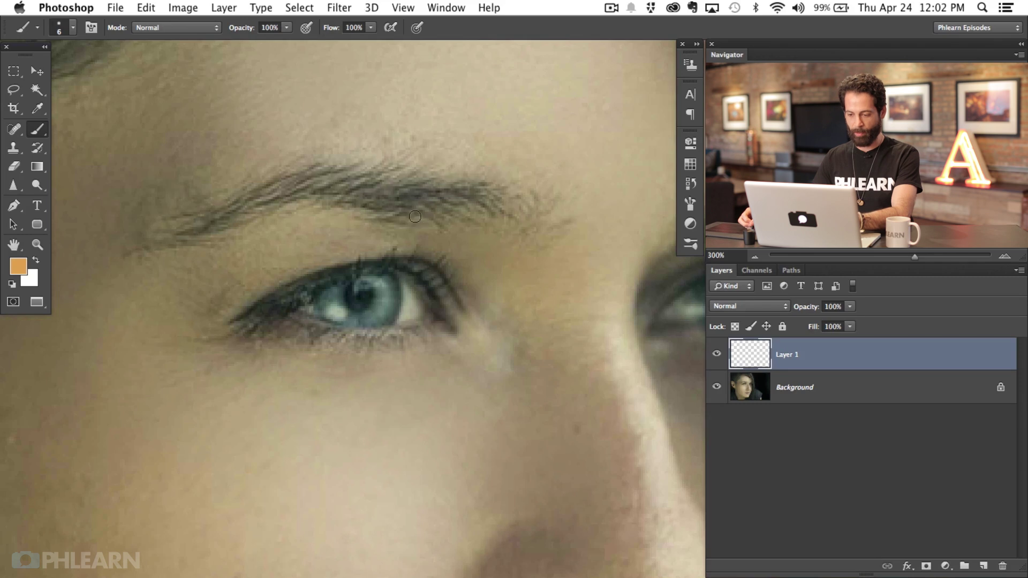
key(p)
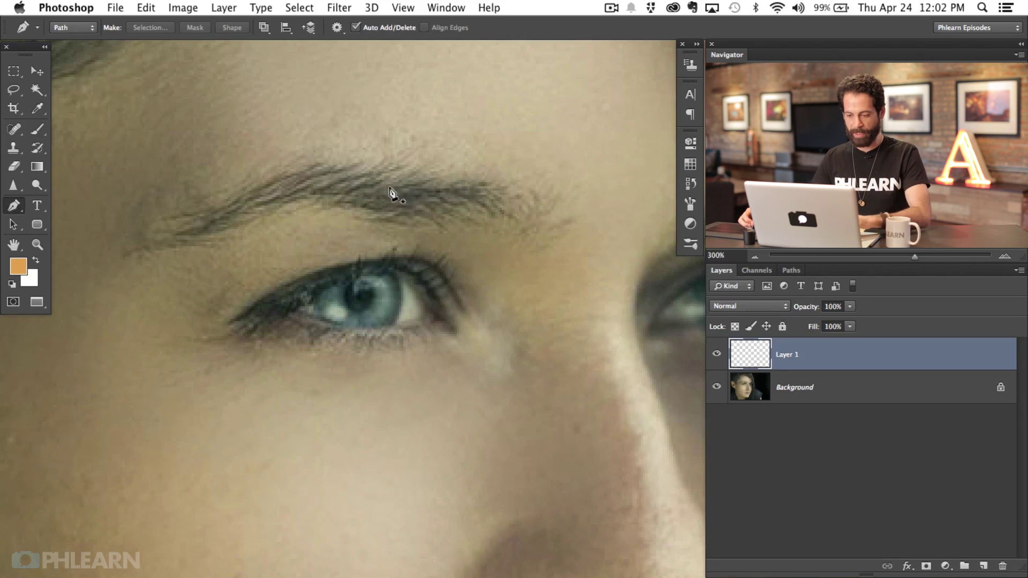
click(297, 199)
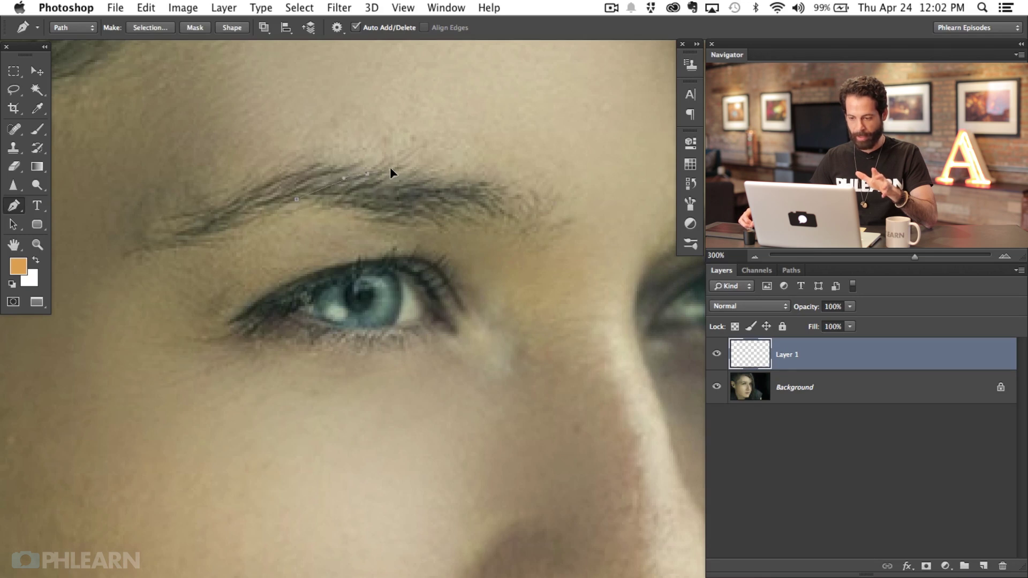
drag(390, 167, 411, 172)
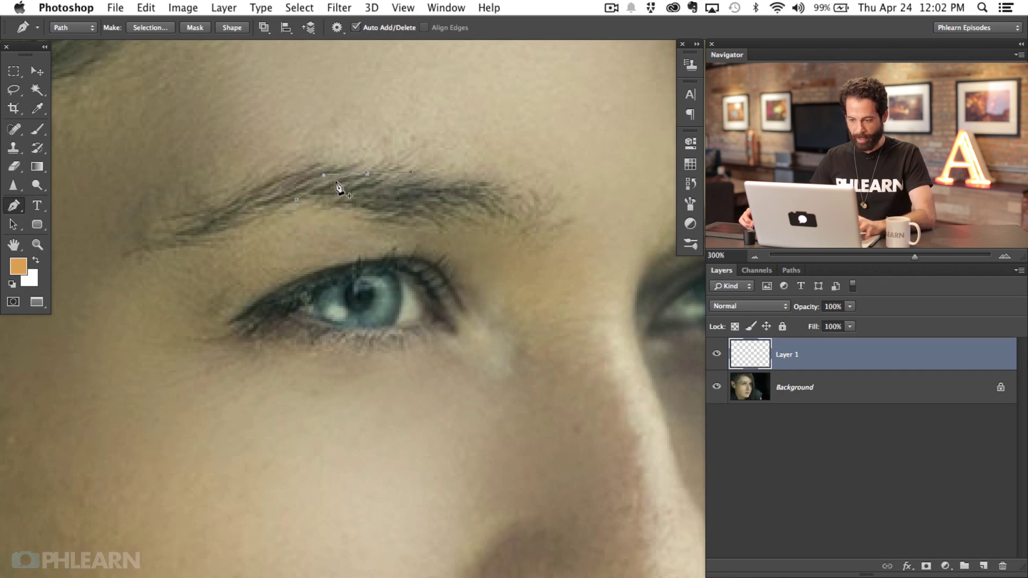
Zoom to 500% on the eyebrow and set the brush to a 2 px tip
key(super+equal)
key(super+equal)
scroll(254, 169, up, 5)
scroll(255, 169, left, 3)
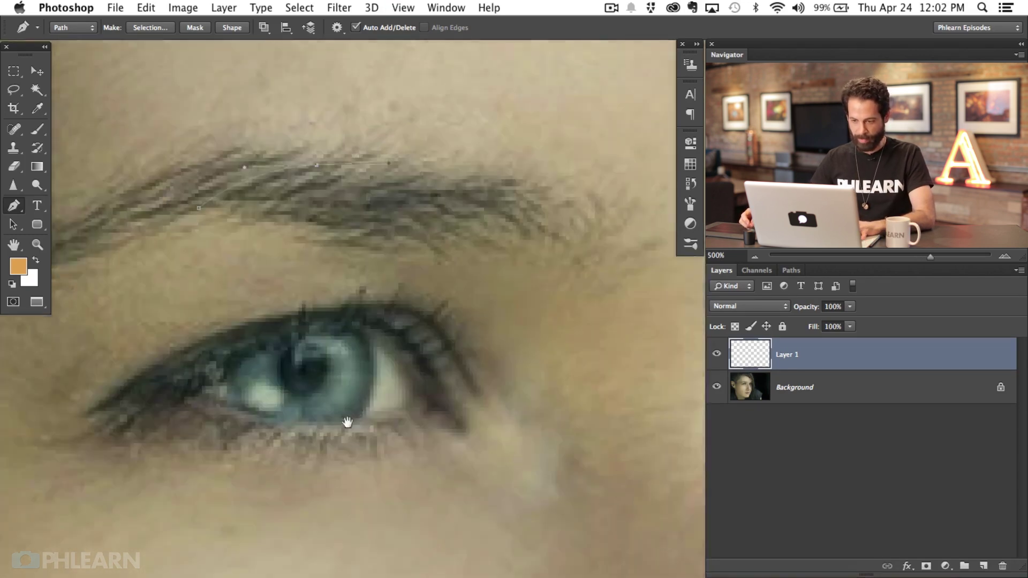
scroll(375, 276, down, 5)
scroll(375, 276, left, 2)
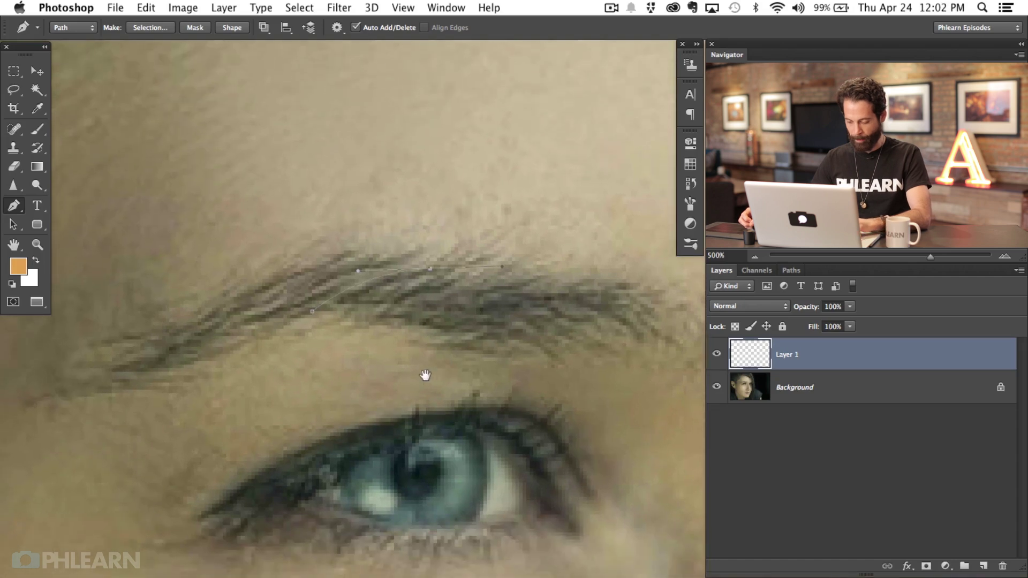
key(b)
drag(465, 322, 462, 325)
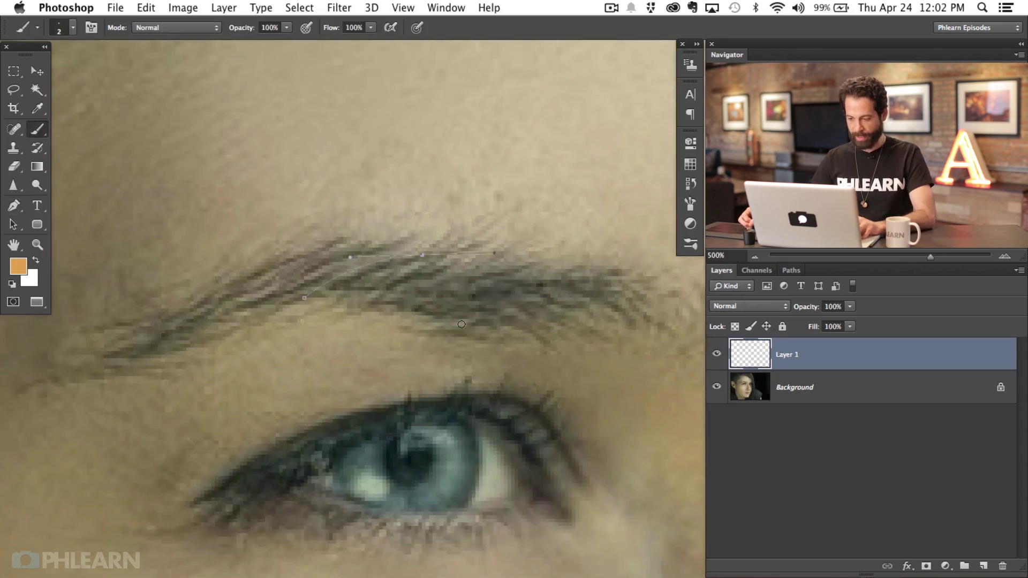
Sample a dark colour from the iris and paint test strokes below the eyebrow
drag(338, 385, 322, 339)
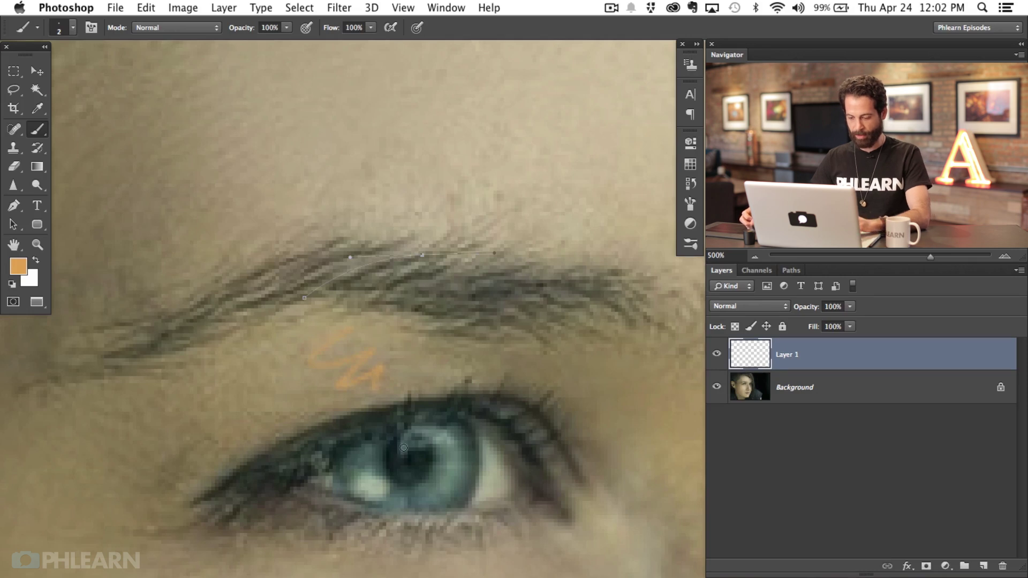
drag(385, 446, 392, 412)
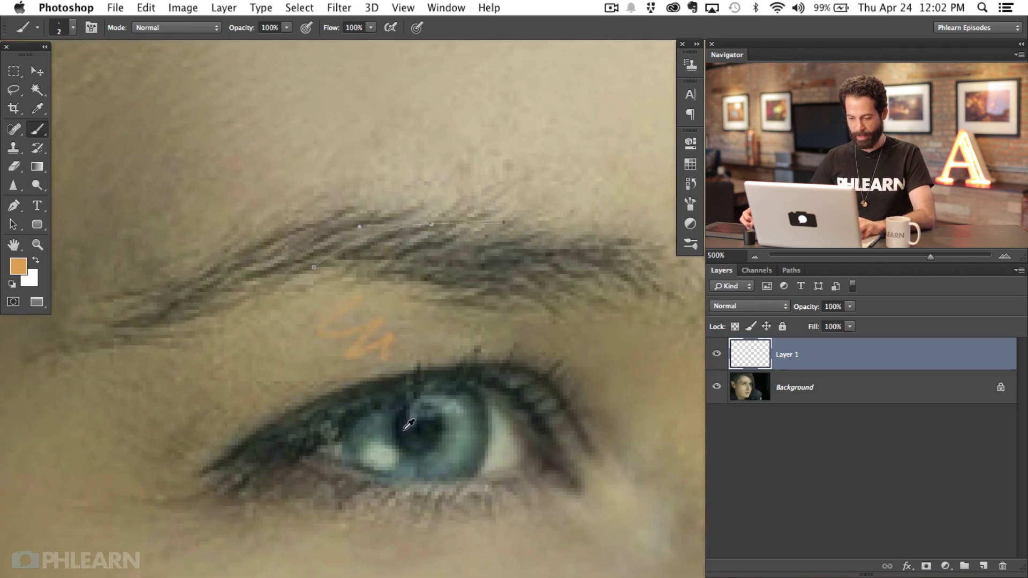
alt+click(404, 429)
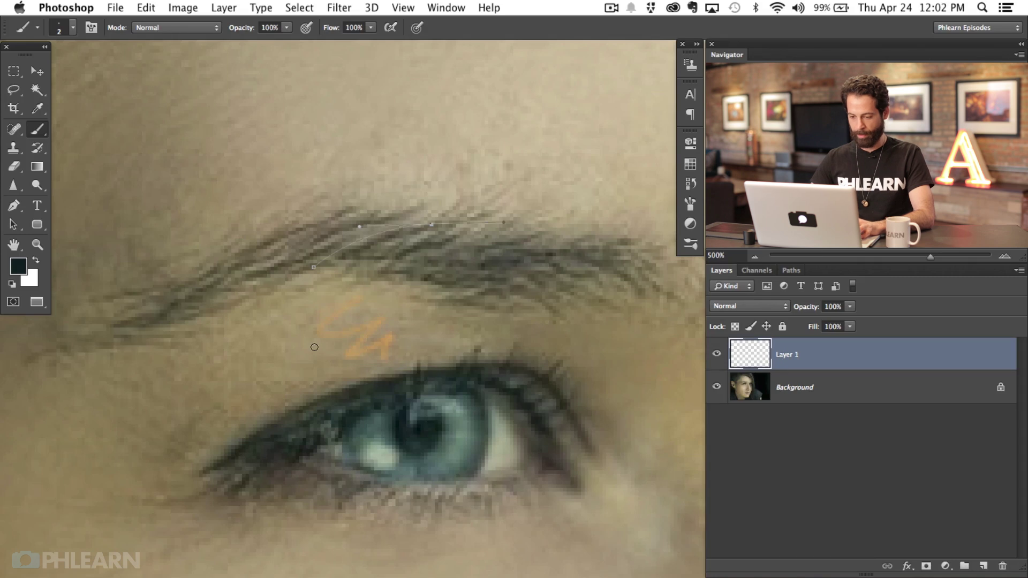
mouse_move(404, 299)
mouse_down()
mouse_move(417, 350)
mouse_move(474, 318)
mouse_move(462, 345)
mouse_move(537, 333)
mouse_move(527, 364)
mouse_move(563, 319)
mouse_up()
key(super+minus)
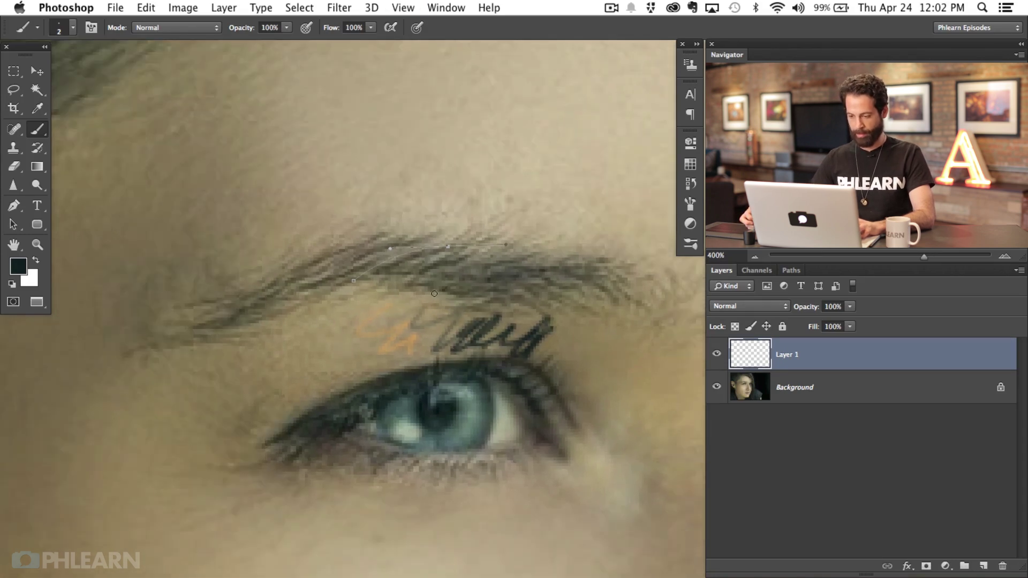
mouse_move(341, 351)
mouse_down()
mouse_move(385, 341)
mouse_move(372, 357)
mouse_move(298, 337)
mouse_move(293, 346)
mouse_move(302, 354)
mouse_move(361, 298)
mouse_move(327, 306)
mouse_move(512, 282)
mouse_move(588, 328)
mouse_move(601, 391)
mouse_move(629, 395)
mouse_up()
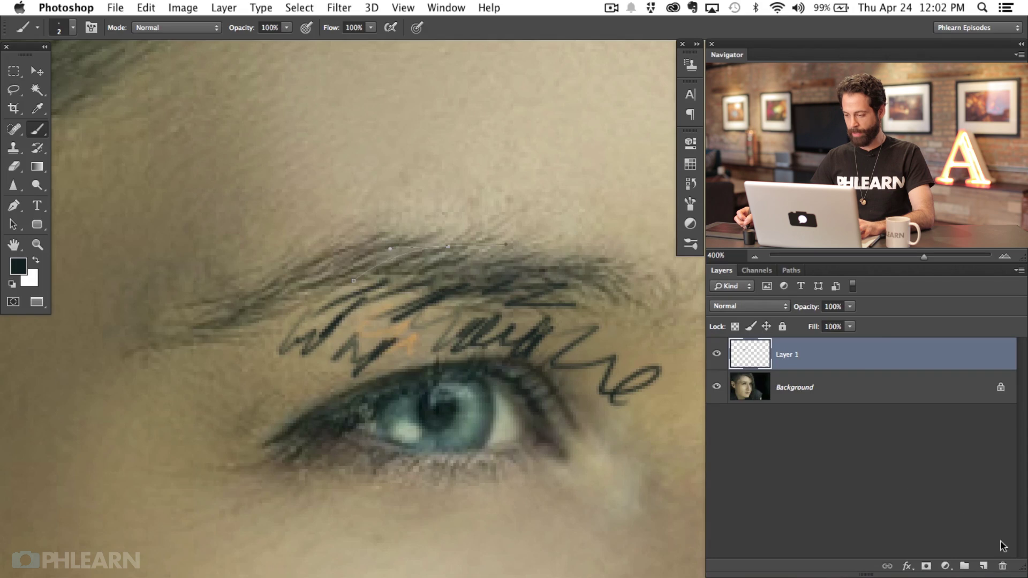
Delete Layer 1 with its test strokes and undo the extra scribble
drag(887, 352, 1002, 567)
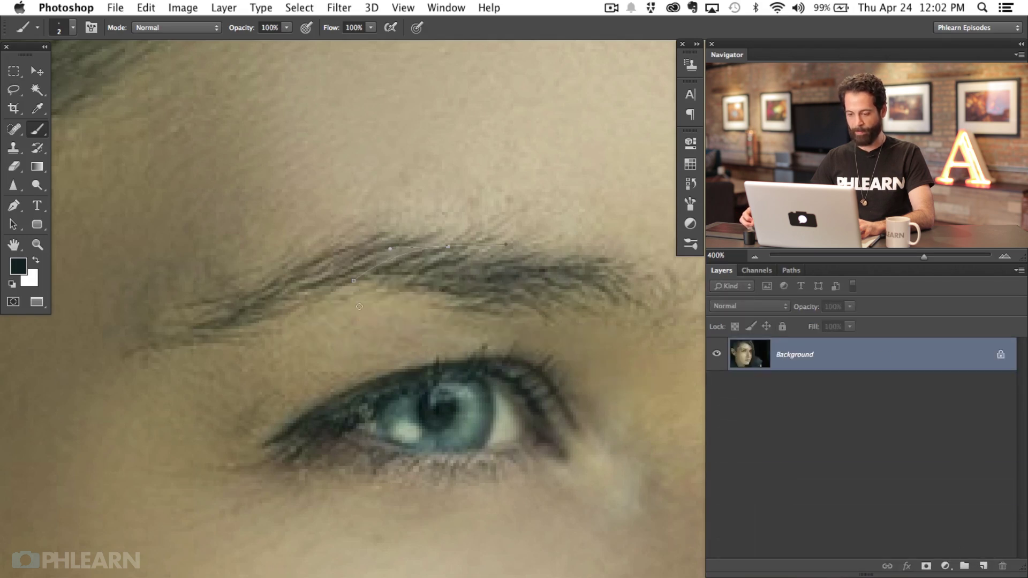
mouse_move(332, 328)
mouse_down()
mouse_move(338, 354)
mouse_move(421, 343)
mouse_move(415, 333)
mouse_move(398, 353)
mouse_up()
key(super+z)
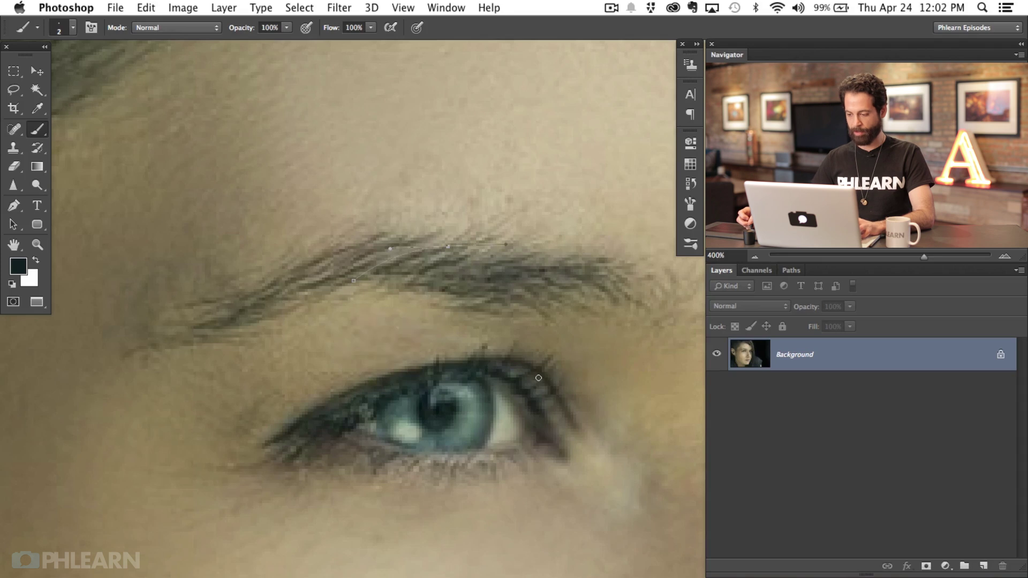
On a new layer, stroke the Work Path with the Brush using Simulate Pressure
click(984, 566)
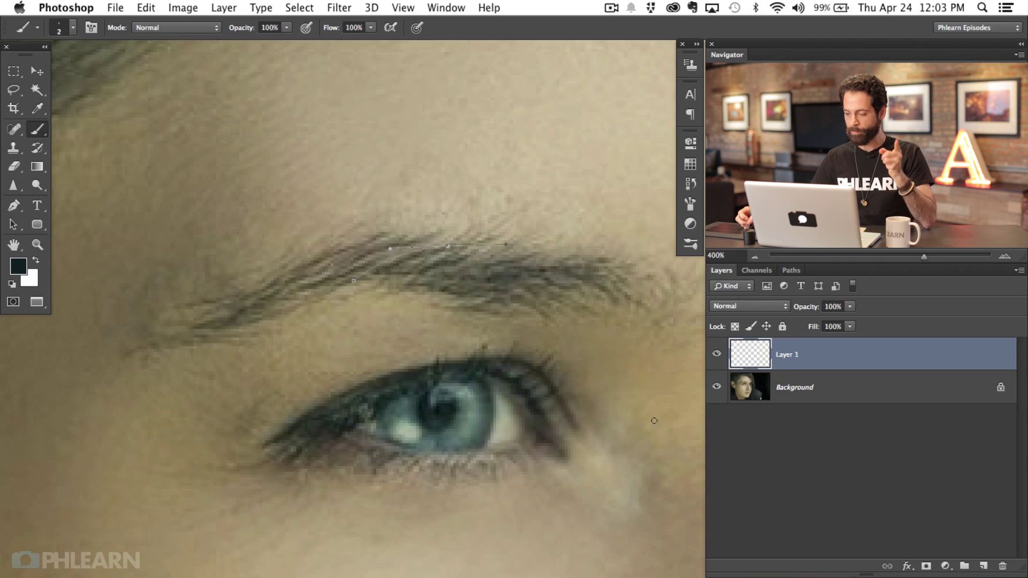
click(792, 270)
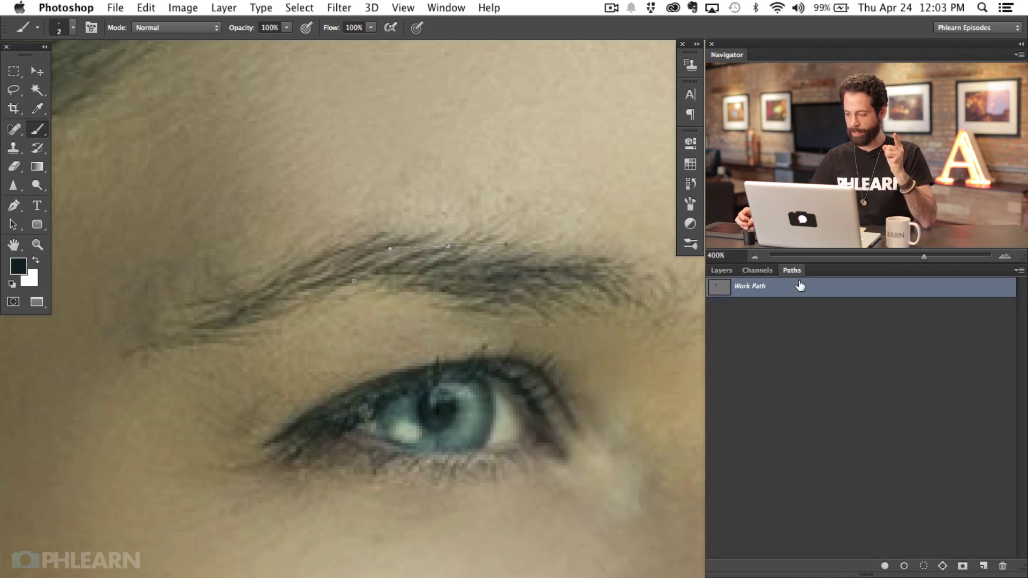
right_click(800, 286)
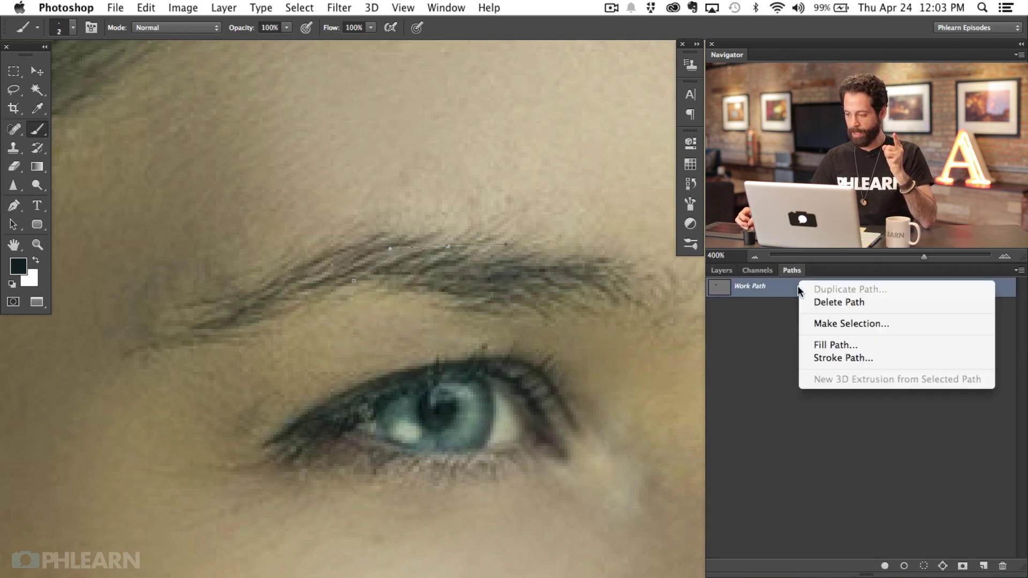
click(879, 356)
drag(521, 165, 484, 121)
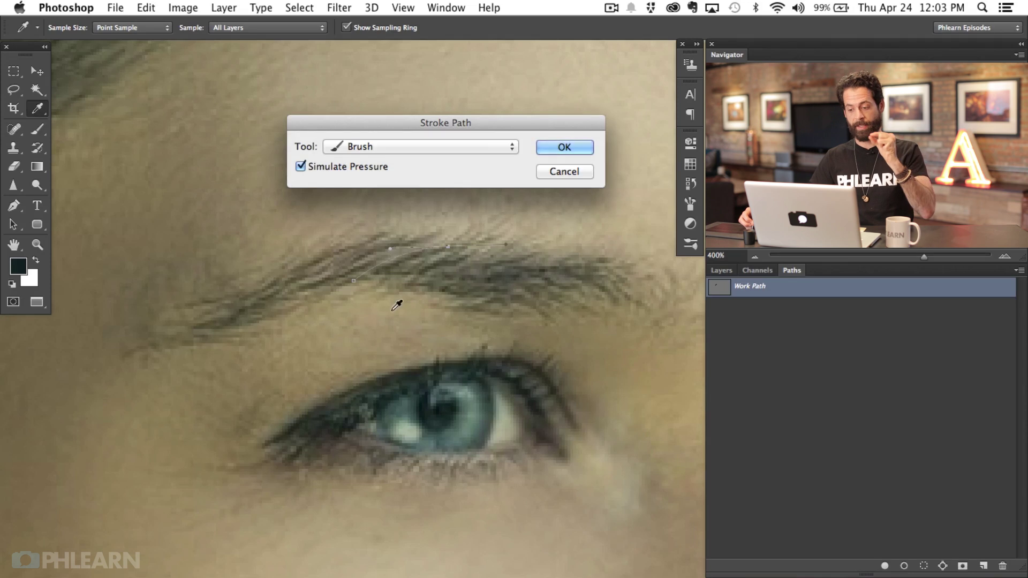
click(307, 166)
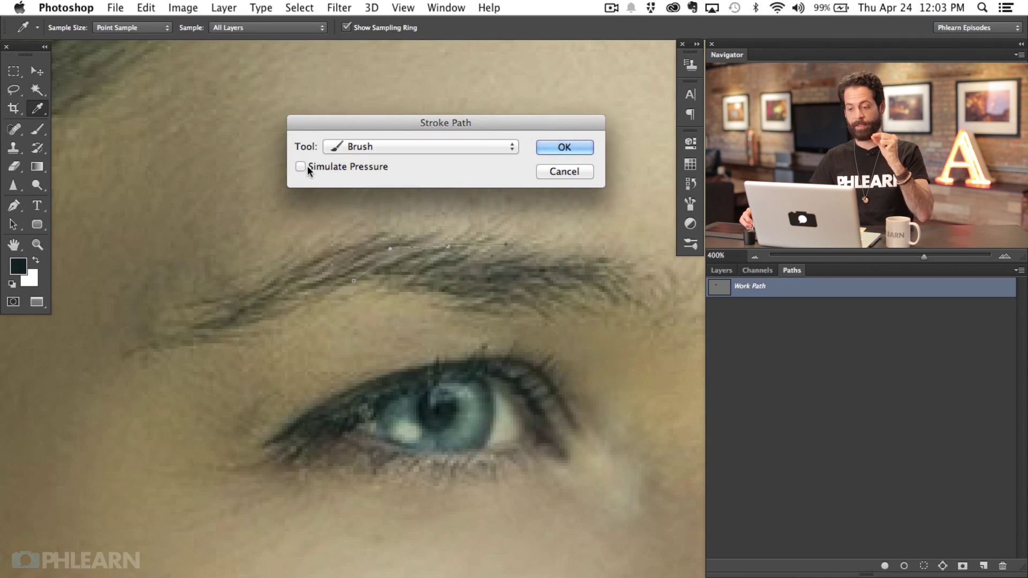
click(300, 166)
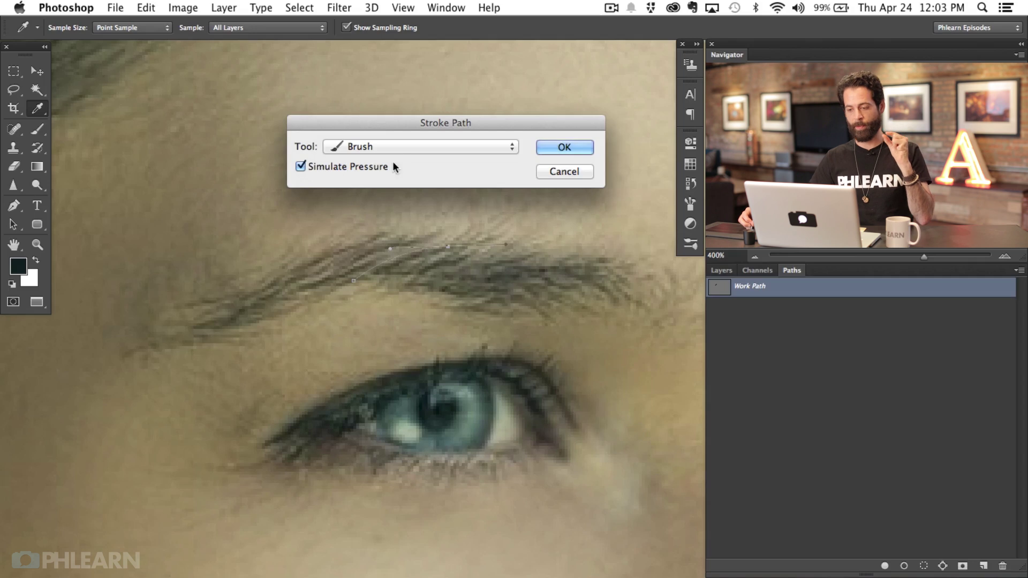
click(564, 152)
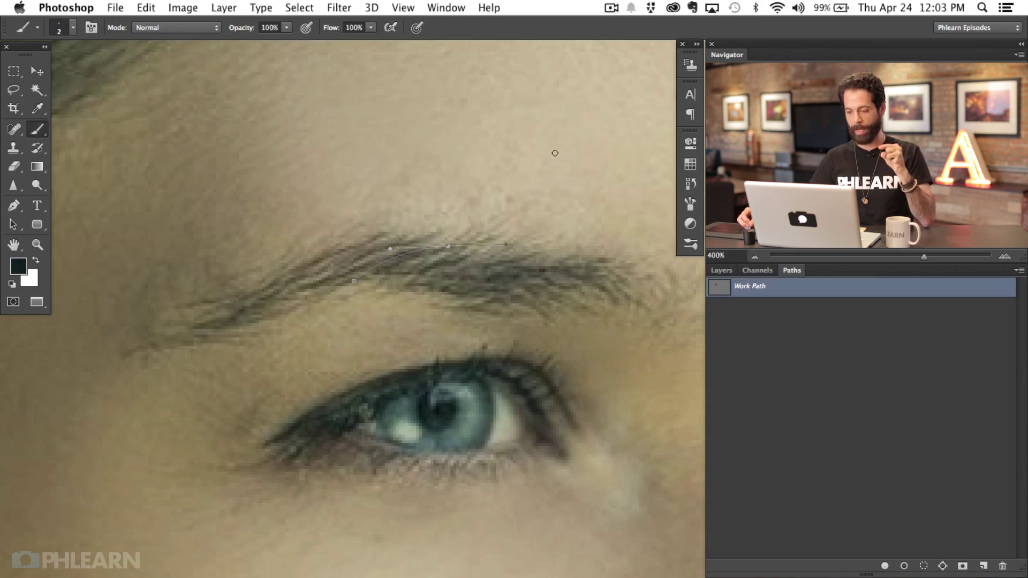
Deselect the Work Path and return to the Layers panel
click(721, 271)
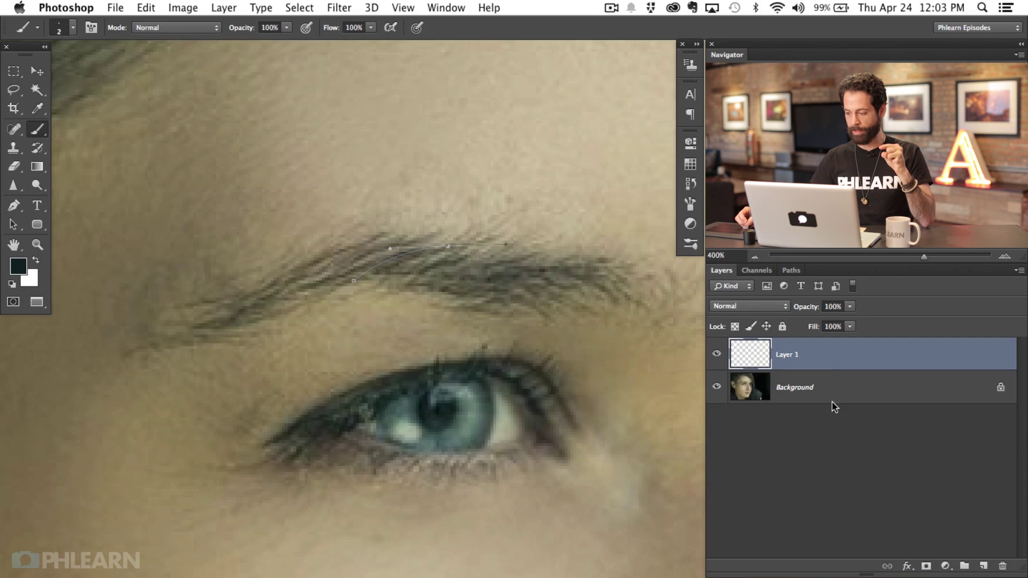
click(791, 270)
click(779, 327)
click(723, 272)
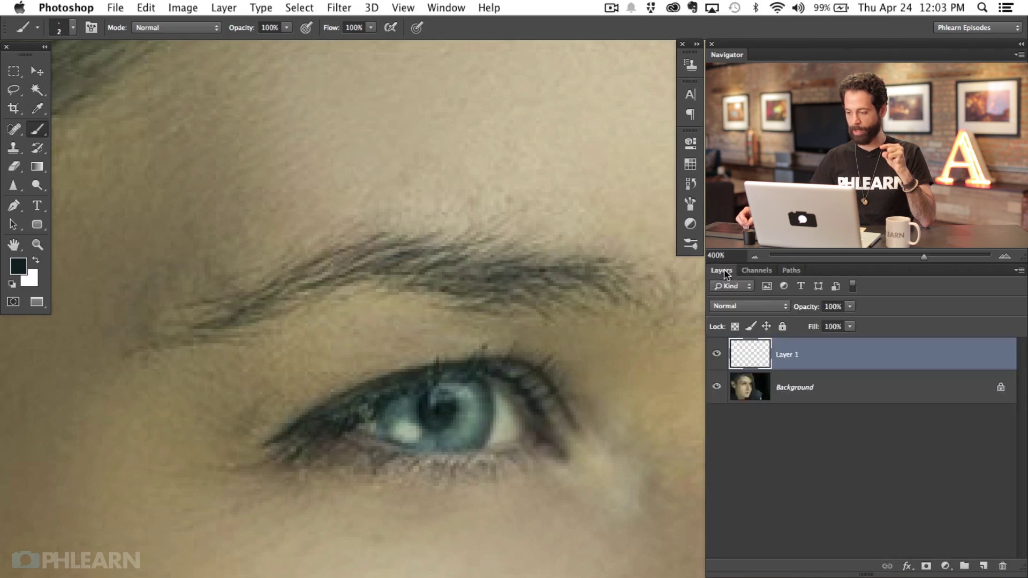
Move the painted hair stroke upward toward the brow with the Move tool
key(v)
mouse_move(482, 356)
mouse_down()
mouse_move(502, 282)
mouse_move(571, 229)
mouse_move(551, 228)
mouse_up()
key(super+minus)
key(super+minus)
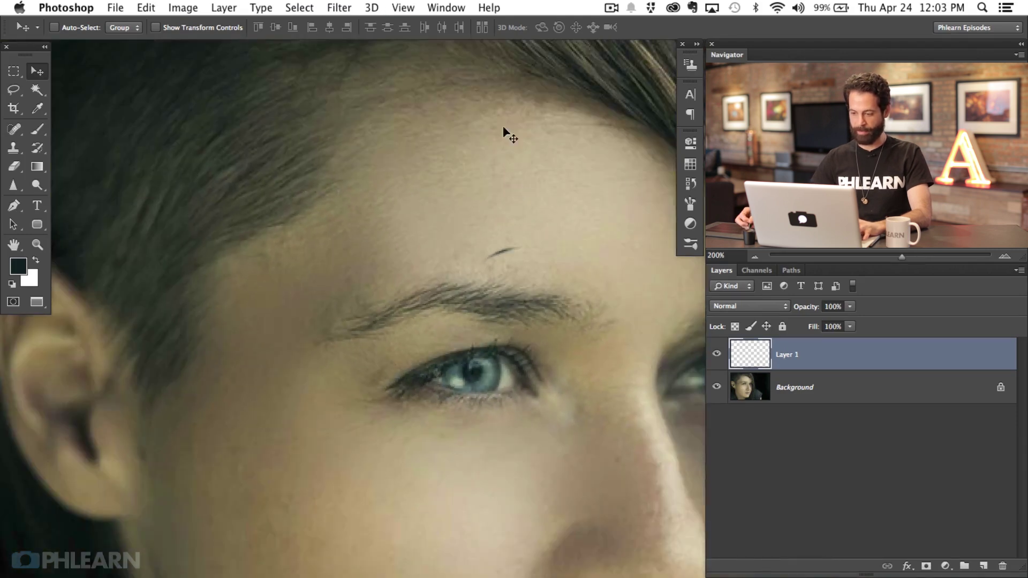
mouse_move(495, 328)
mouse_down()
mouse_move(539, 294)
mouse_move(471, 366)
mouse_move(448, 372)
mouse_move(530, 302)
mouse_move(568, 290)
mouse_move(531, 271)
mouse_move(498, 280)
mouse_move(523, 266)
mouse_up()
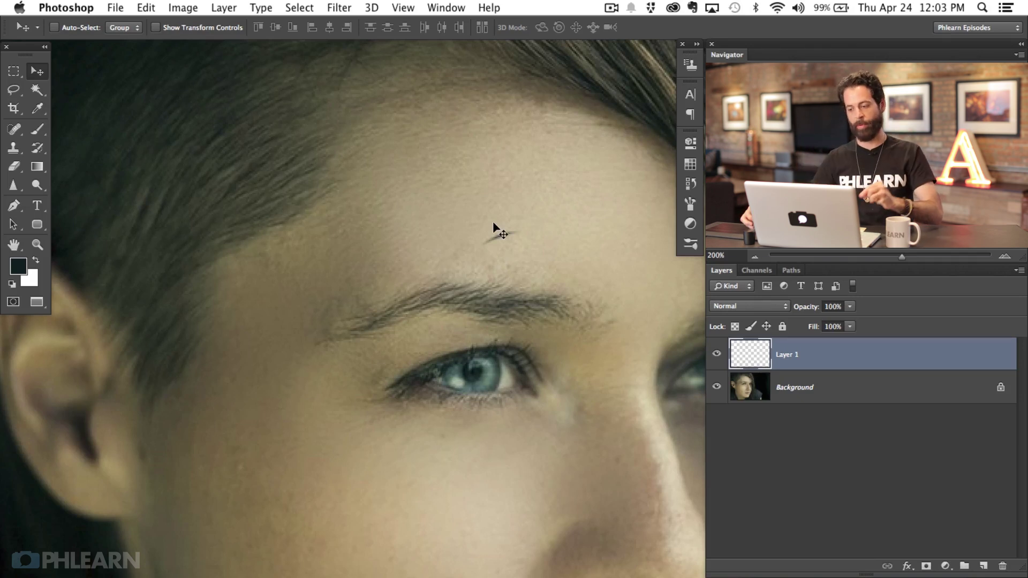
Widen the hair stroke to about 127% and position it just above the eyebrow
key(super+t)
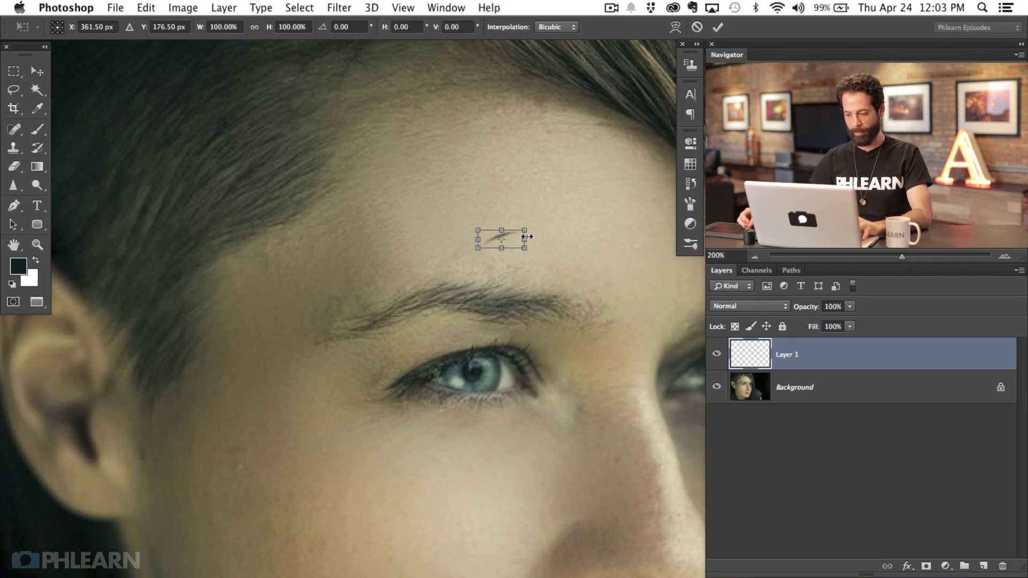
drag(537, 239, 538, 239)
key(Return)
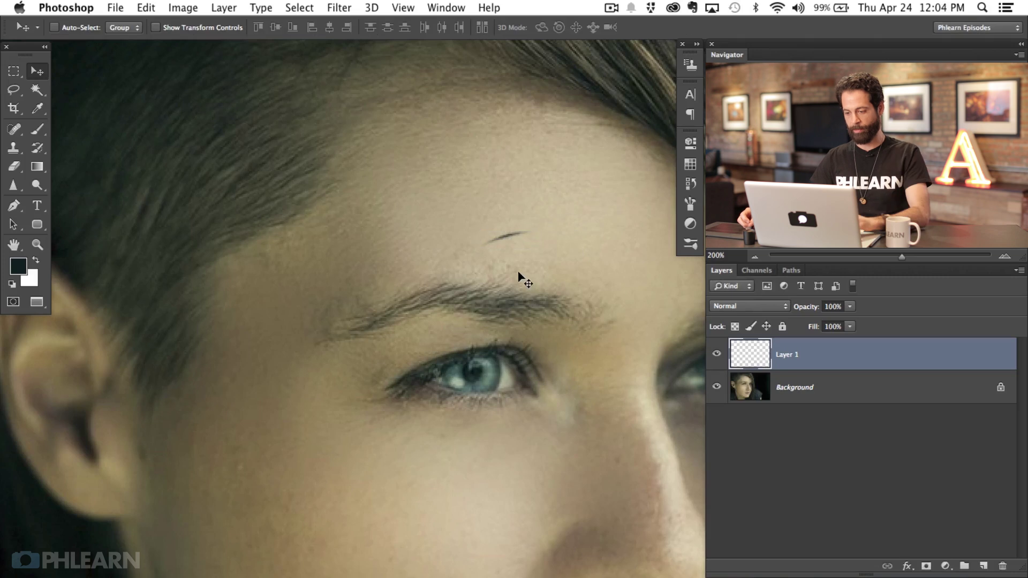
mouse_move(524, 275)
mouse_down()
mouse_move(517, 252)
mouse_move(429, 289)
mouse_up()
drag(427, 330, 445, 330)
mouse_move(486, 363)
mouse_down()
mouse_move(476, 374)
mouse_move(505, 289)
mouse_up()
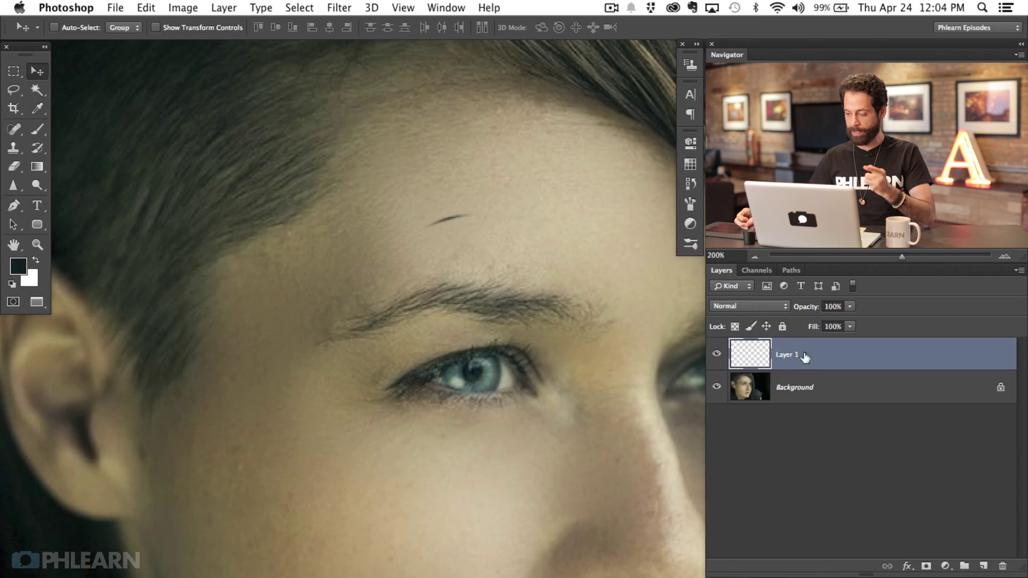
Duplicate Layer 1 with Destination Document set to New
right_click(825, 355)
click(850, 350)
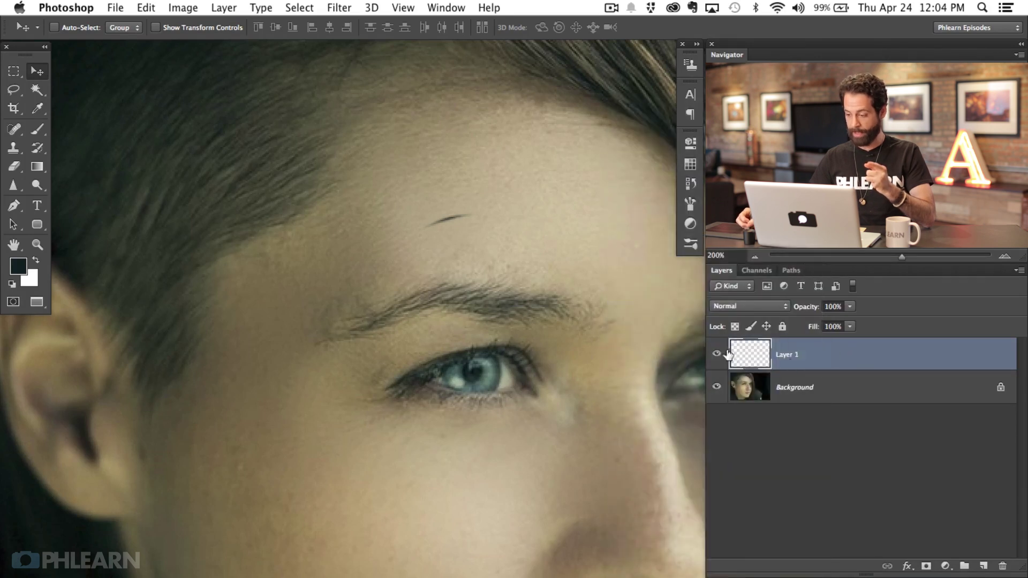
click(717, 355)
click(718, 355)
right_click(856, 361)
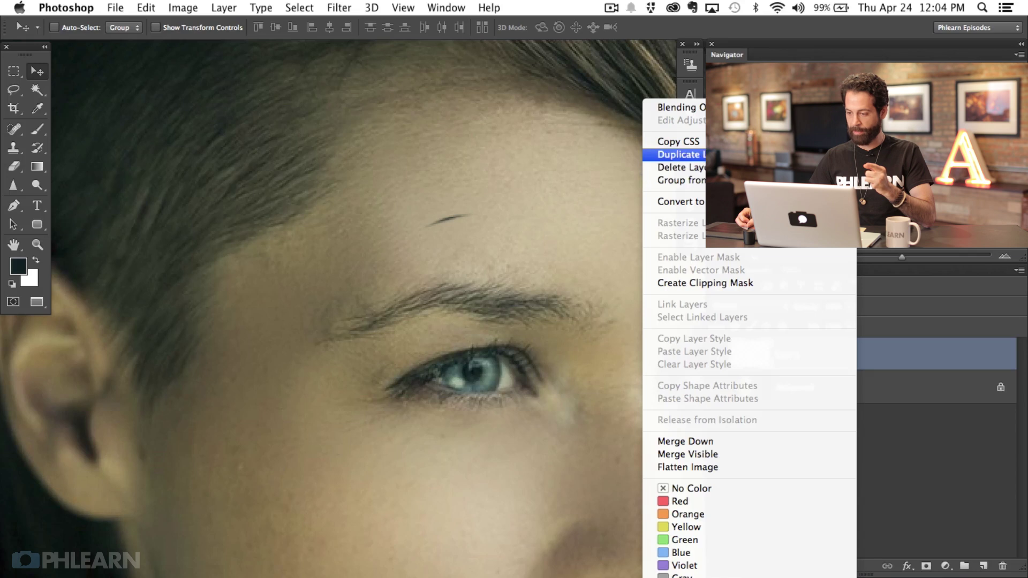
click(685, 154)
click(441, 293)
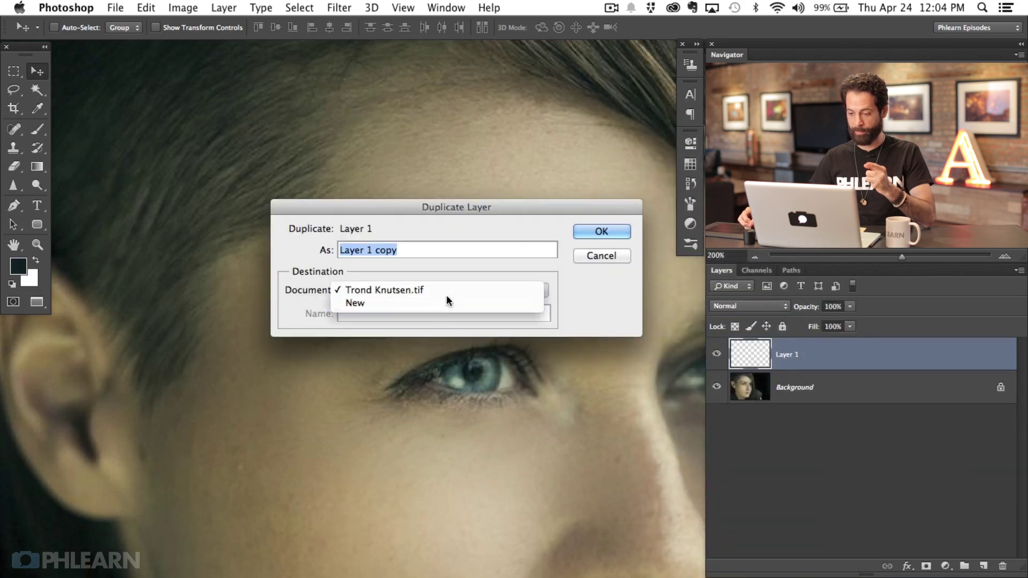
click(445, 303)
click(617, 228)
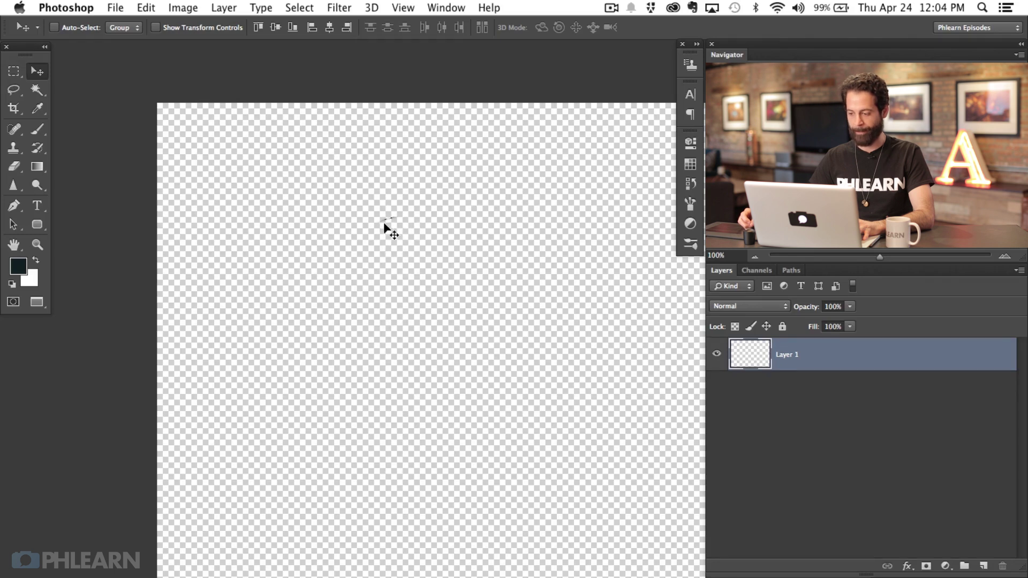
Crop the new document to the hair selection with Image > Crop and deselect
click(152, 7)
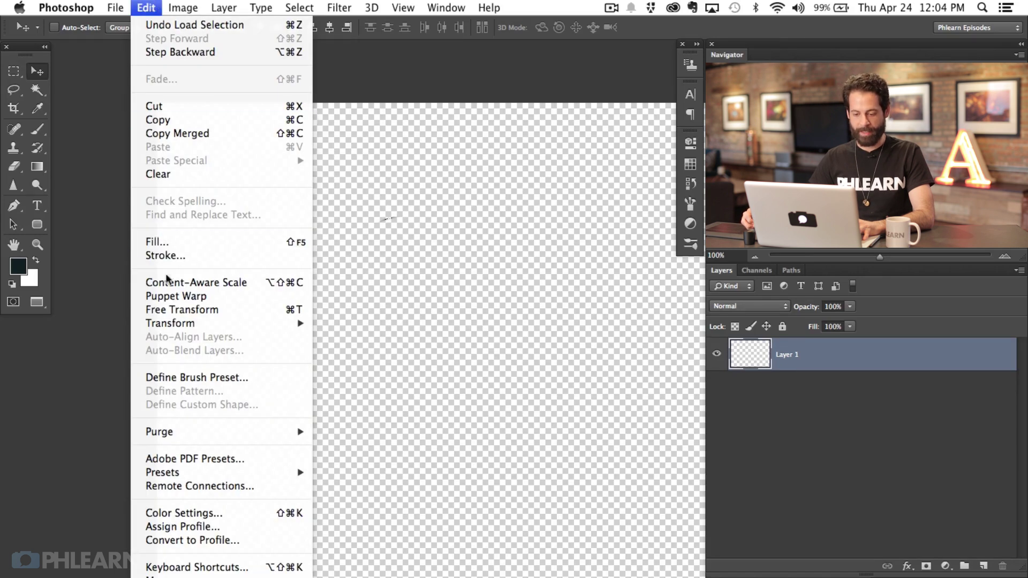
mouse_move(196, 5)
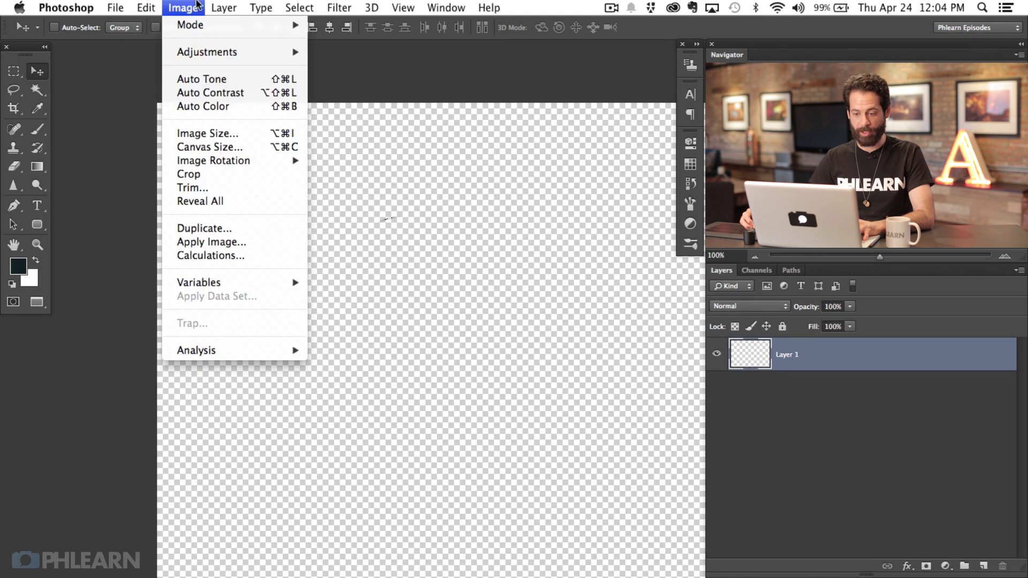
click(274, 173)
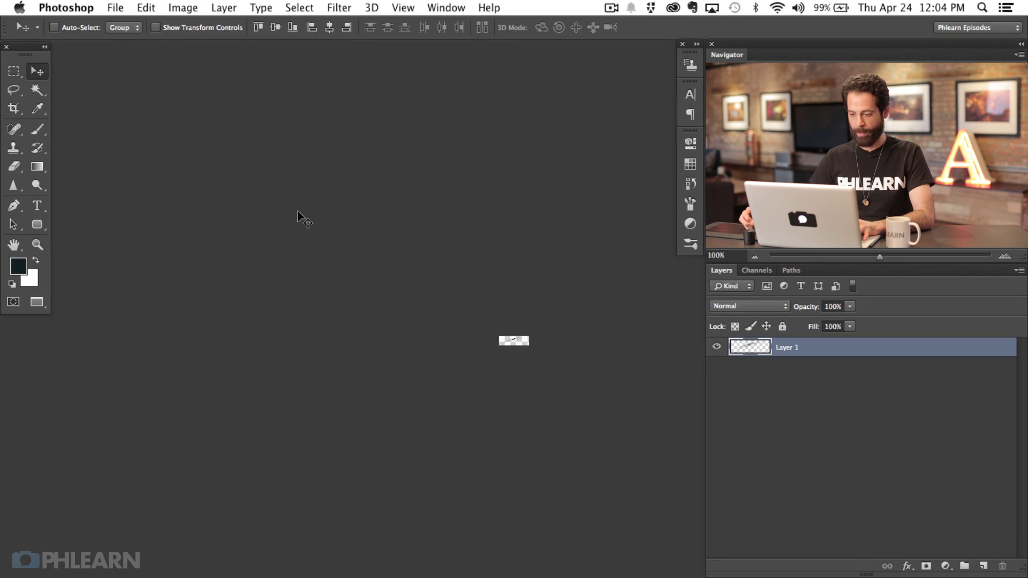
key(super+d)
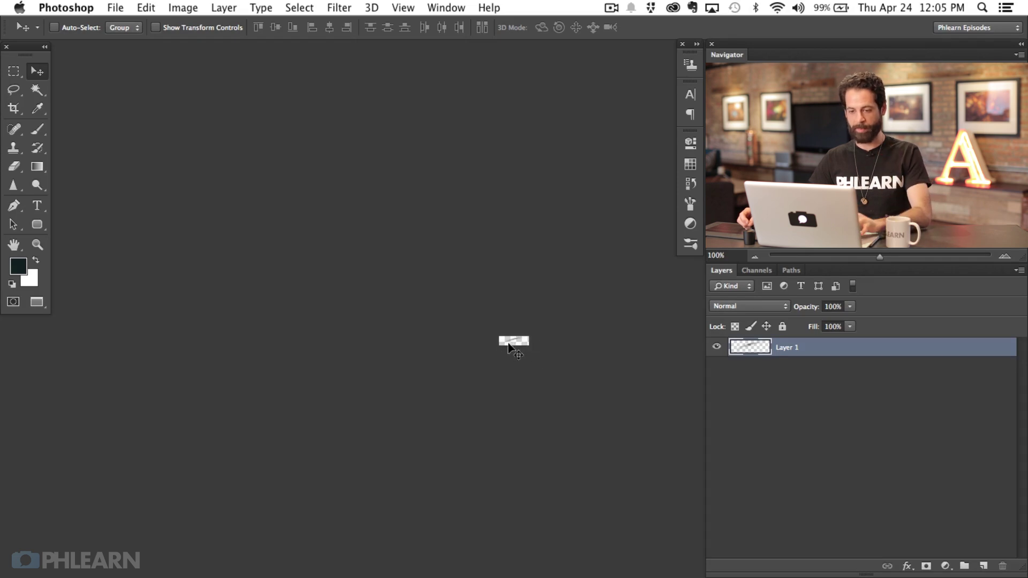
click(146, 8)
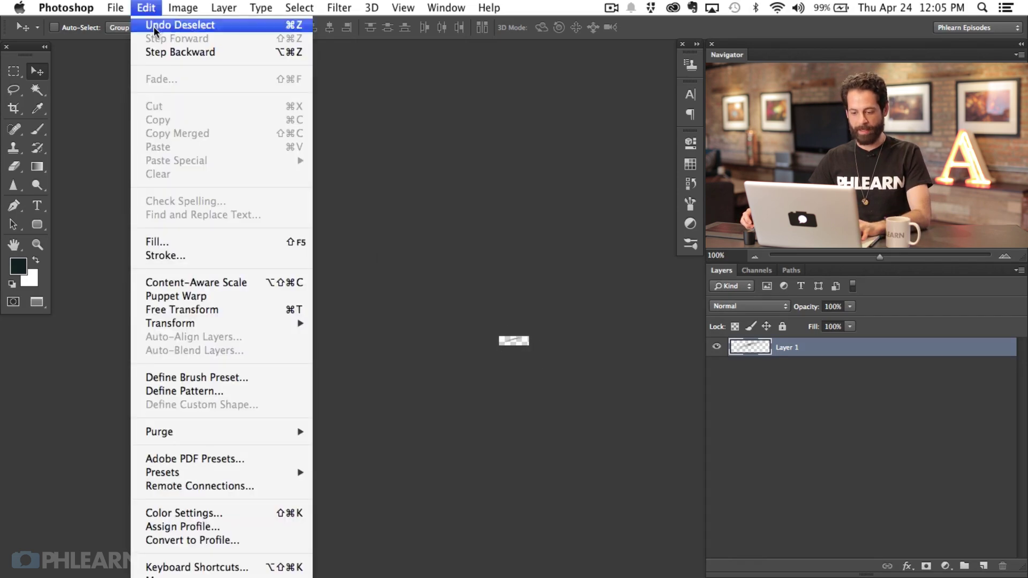
Define a brush preset from the hair stroke named 'brow hair 1'
click(206, 378)
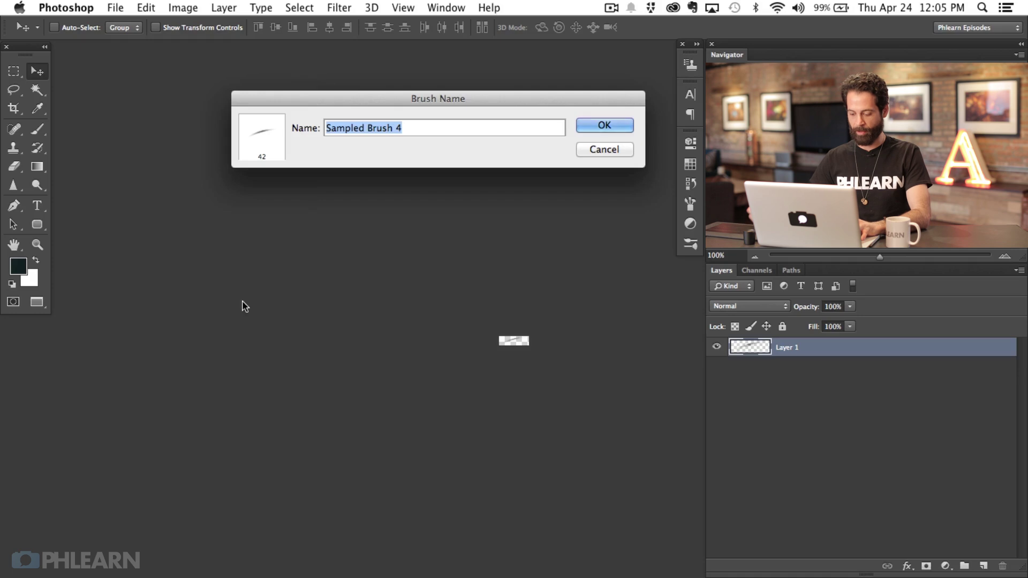
text(brow hair 1)
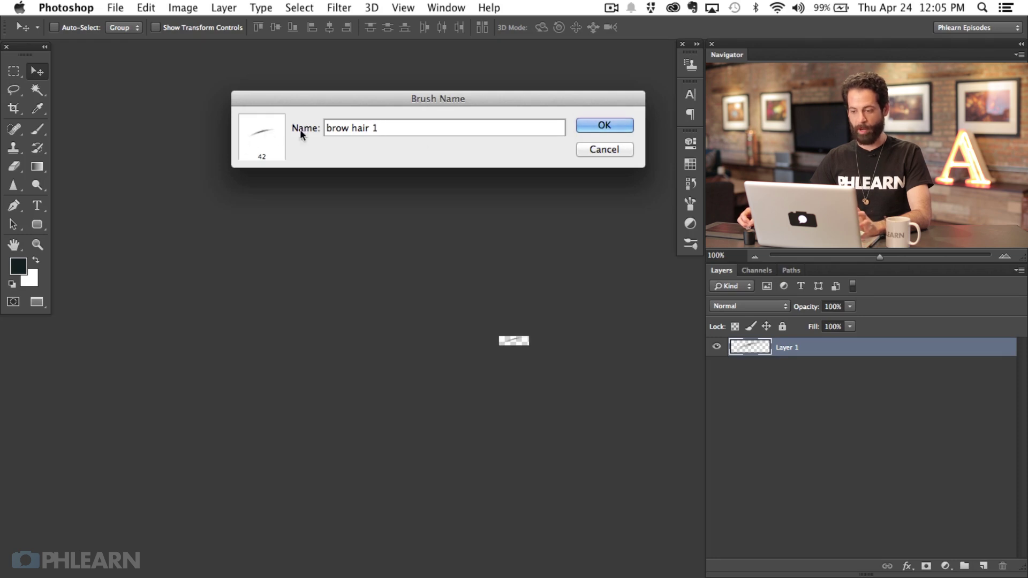
click(605, 126)
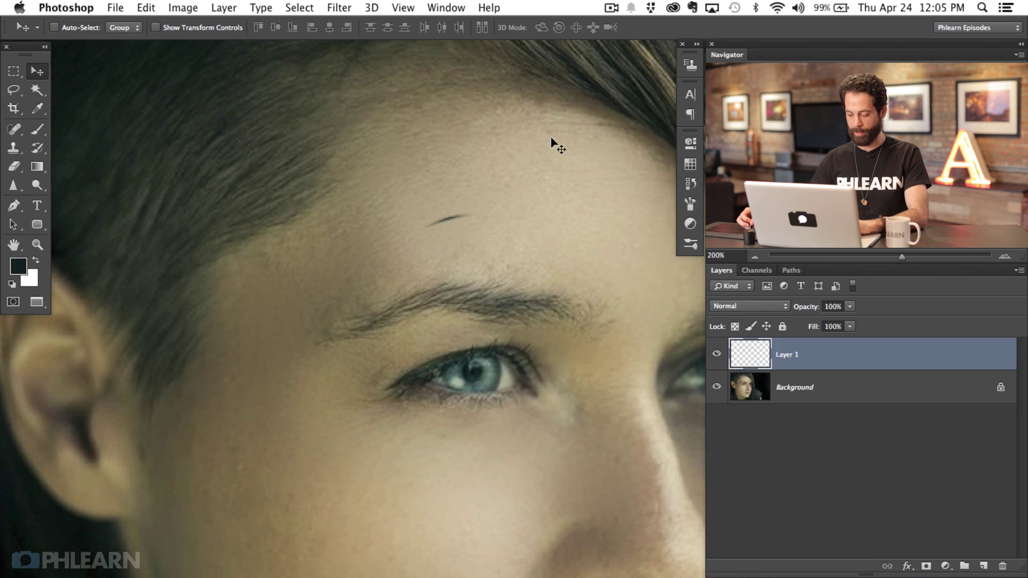
Select the new 42 px brow hair brush preset in the brush picker
key(b)
right_click(293, 162)
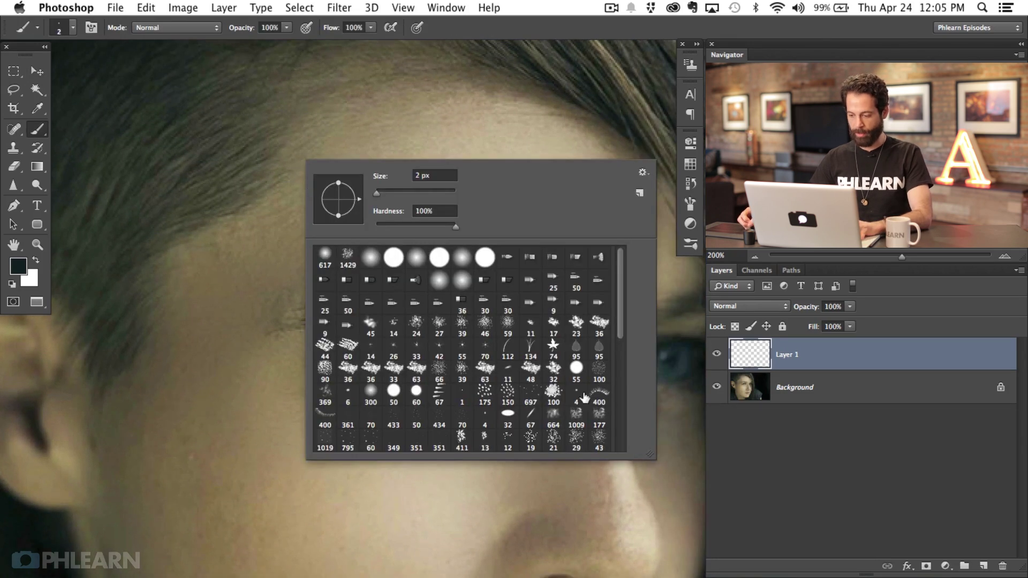
scroll(605, 332, down, 10)
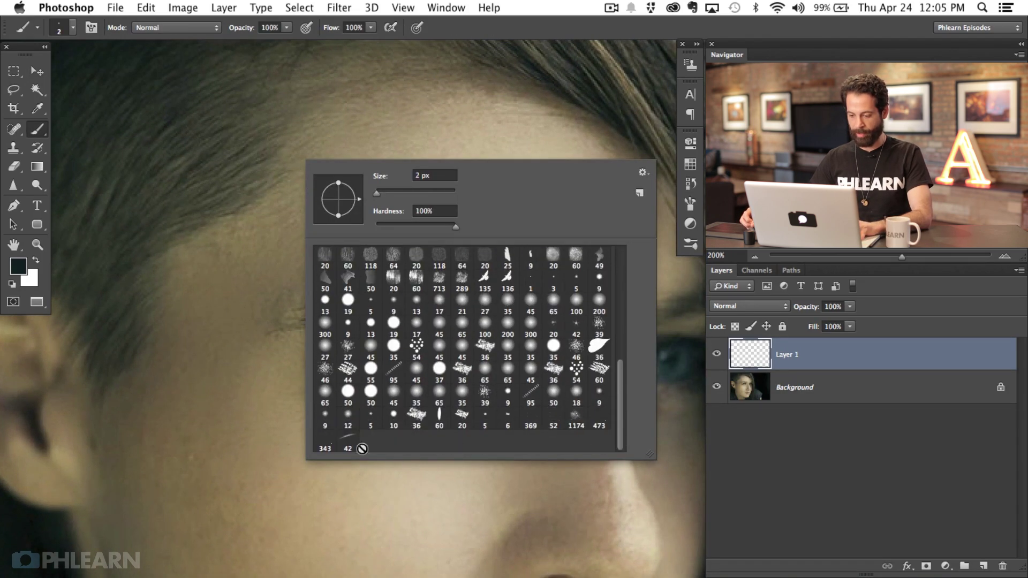
click(348, 440)
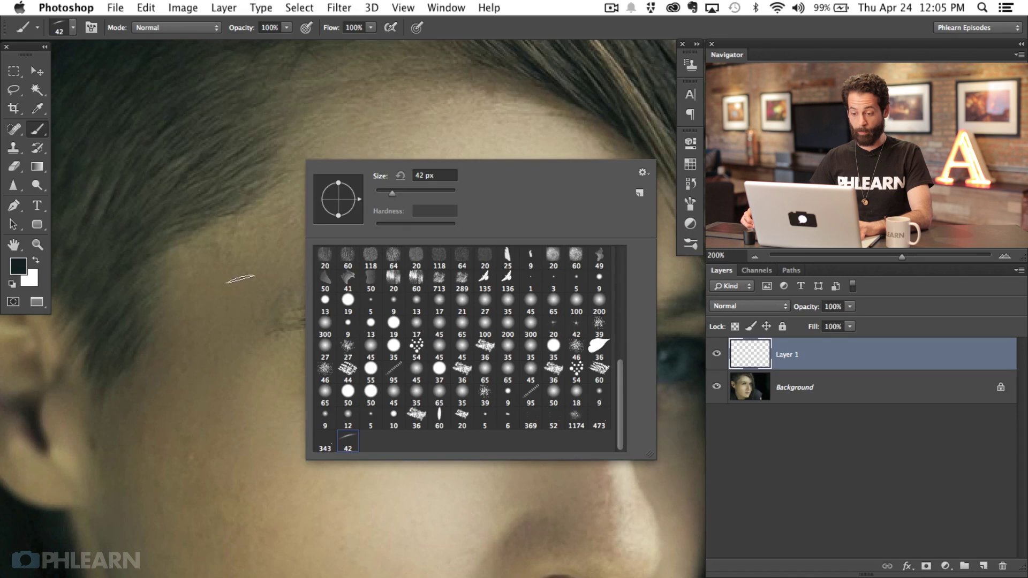
key(Return)
right_click(315, 193)
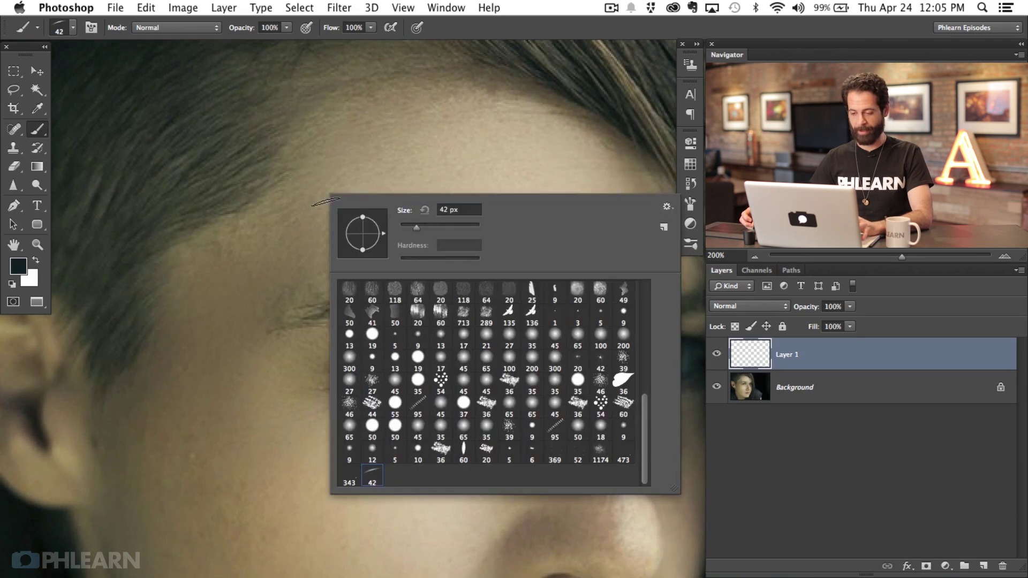
key(Return)
Paint test strokes with the brow hair brush across the forehead and below the eye
click(354, 163)
mouse_move(353, 164)
mouse_down()
mouse_move(319, 235)
mouse_move(223, 313)
mouse_move(201, 397)
mouse_move(215, 456)
mouse_move(261, 485)
mouse_move(307, 473)
mouse_move(289, 369)
mouse_up()
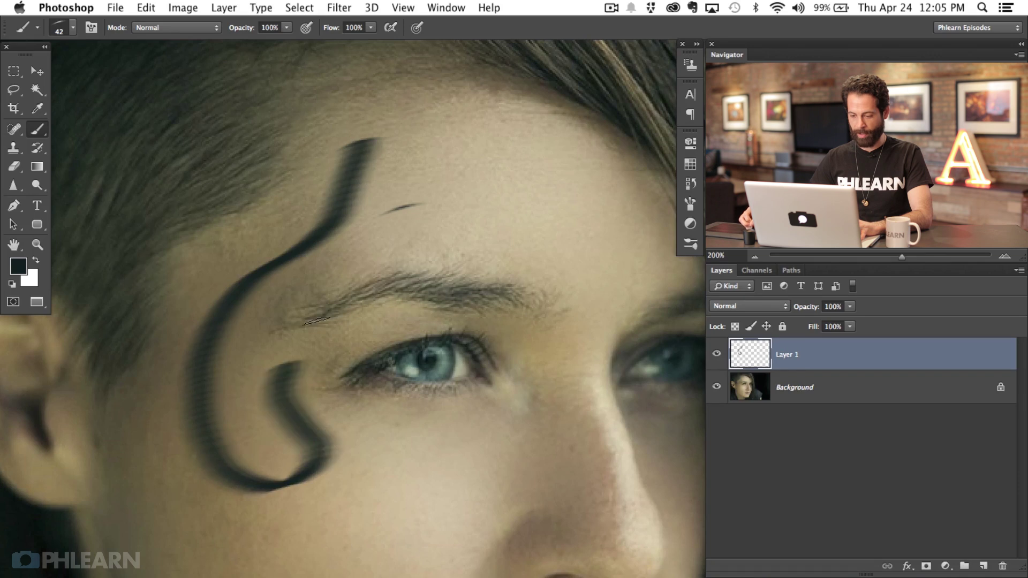
drag(454, 202, 463, 197)
drag(474, 239, 504, 201)
drag(530, 236, 538, 231)
drag(525, 271, 533, 267)
drag(550, 207, 558, 203)
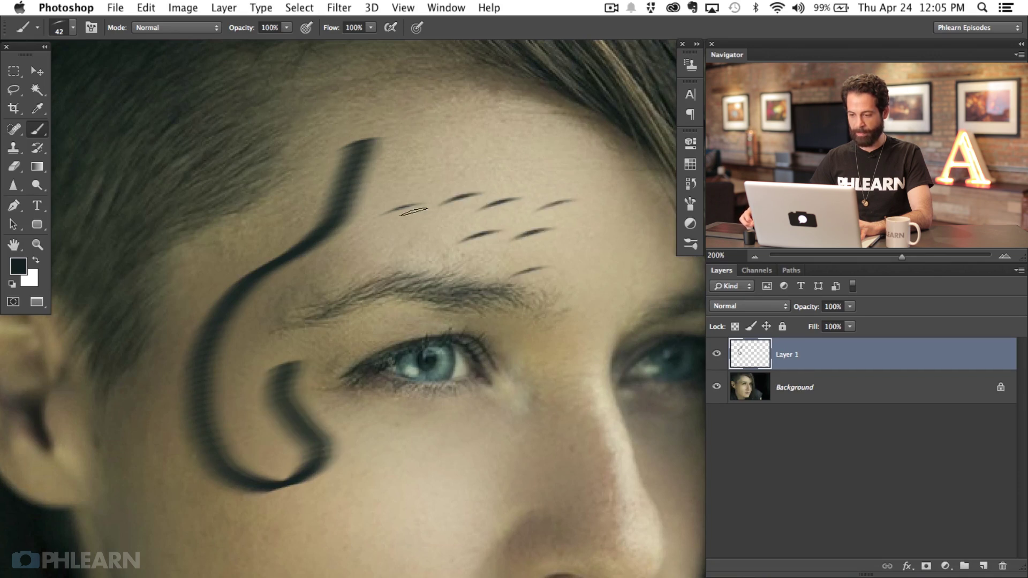
drag(403, 234, 412, 229)
drag(399, 176, 407, 172)
drag(408, 159, 417, 154)
mouse_move(458, 153)
mouse_down()
mouse_move(466, 149)
mouse_move(475, 167)
mouse_up()
drag(555, 165, 564, 161)
drag(548, 209, 556, 204)
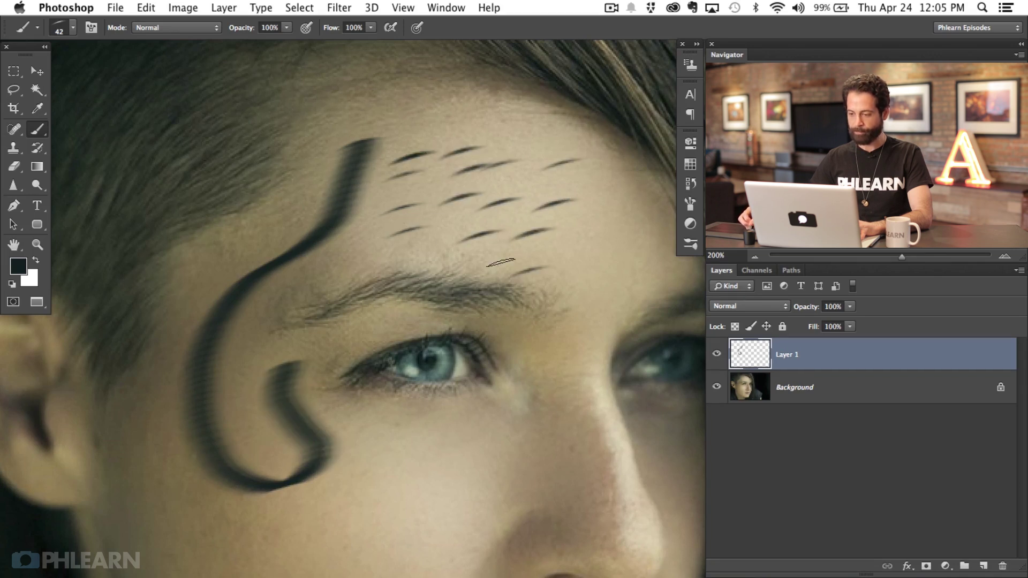
scroll(483, 300, right, 3)
scroll(482, 299, down, 1)
mouse_move(356, 383)
mouse_down()
mouse_move(389, 431)
mouse_move(399, 525)
mouse_up()
scroll(395, 476, right, 3)
scroll(395, 475, down, 1)
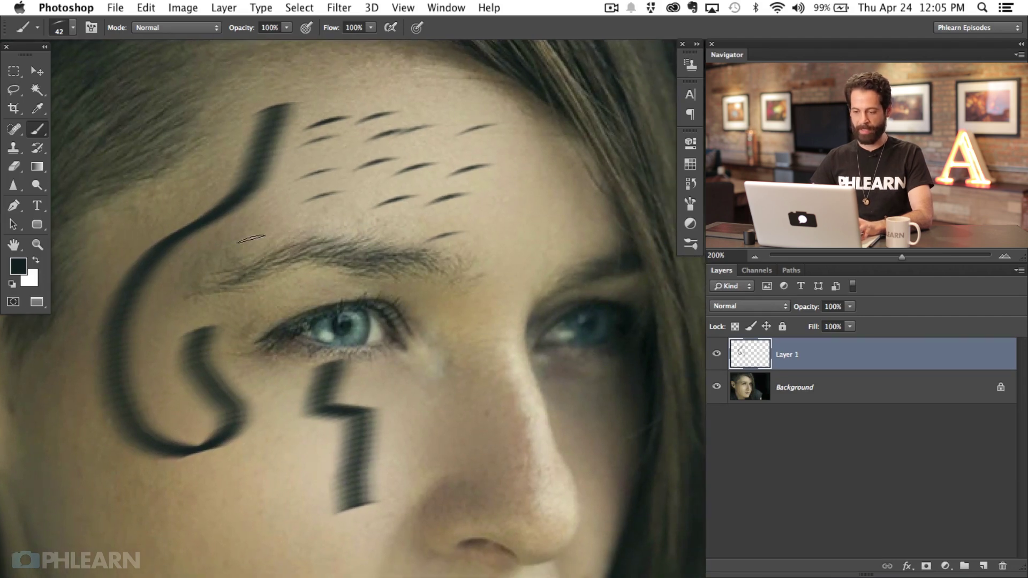
Clear Layer 1 with Select All and Delete, and undo a final hooked test stroke
key(super+a)
key(Delete)
drag(206, 194, 301, 201)
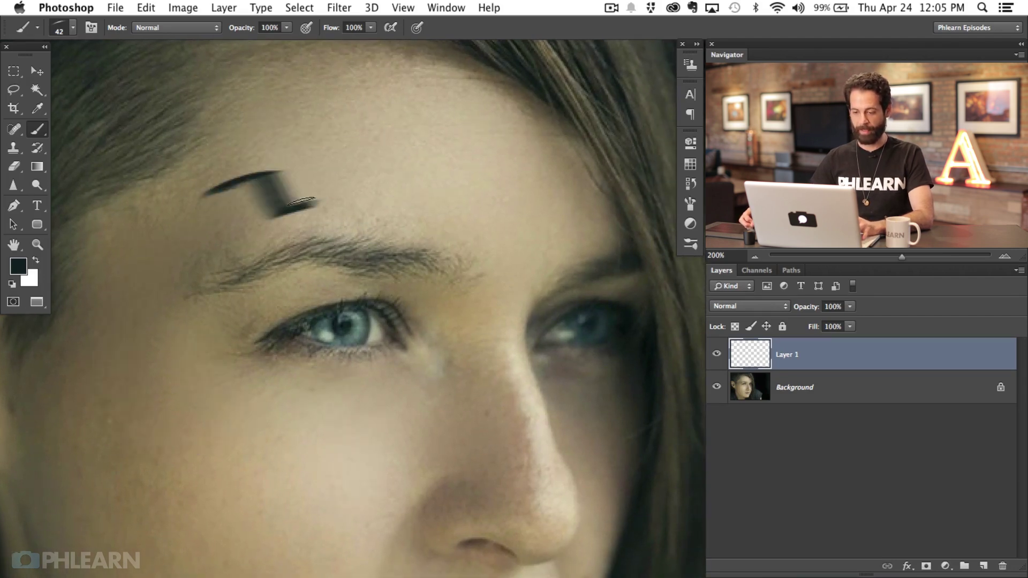
key(super+z)
scroll(375, 198, right, 2)
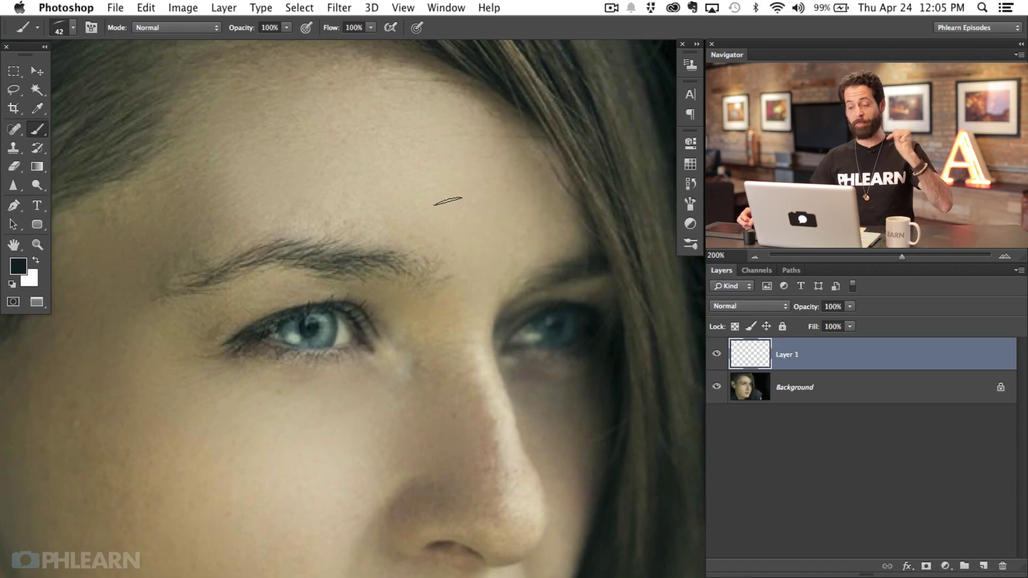
Enable Shape Dynamics with 87% Size Jitter and Direction angle control, then test a stroke
click(691, 204)
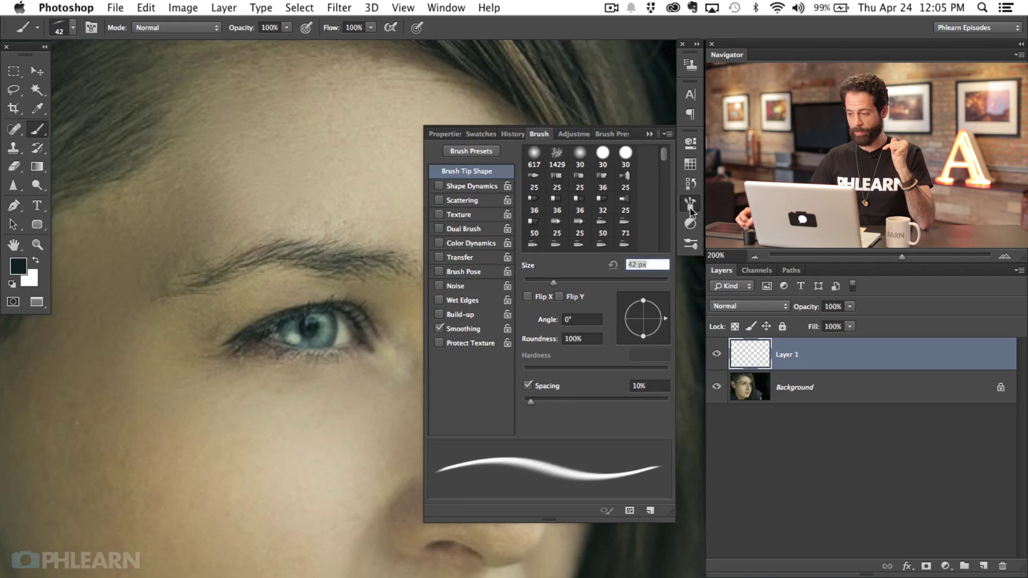
click(691, 207)
click(442, 8)
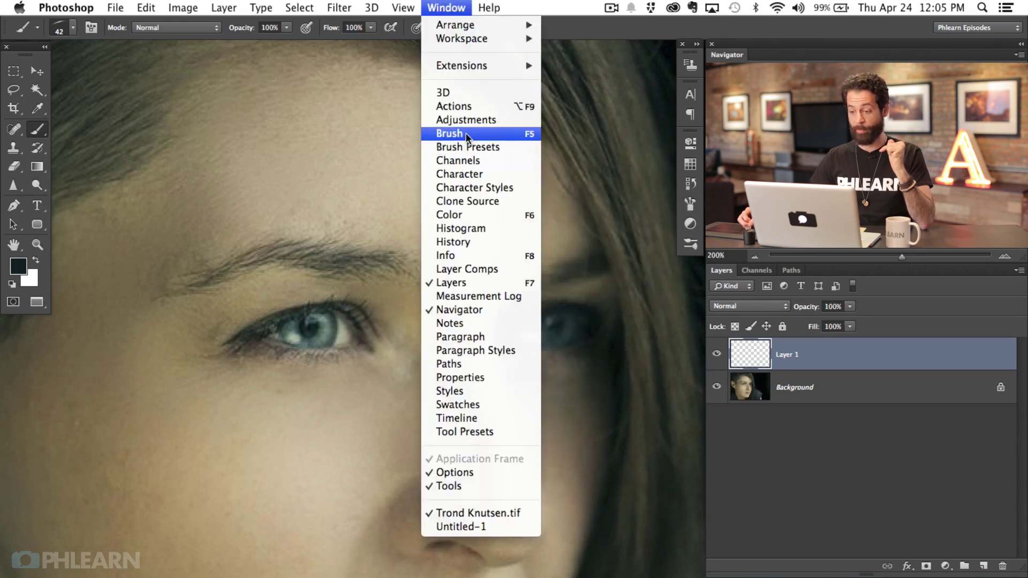
click(449, 134)
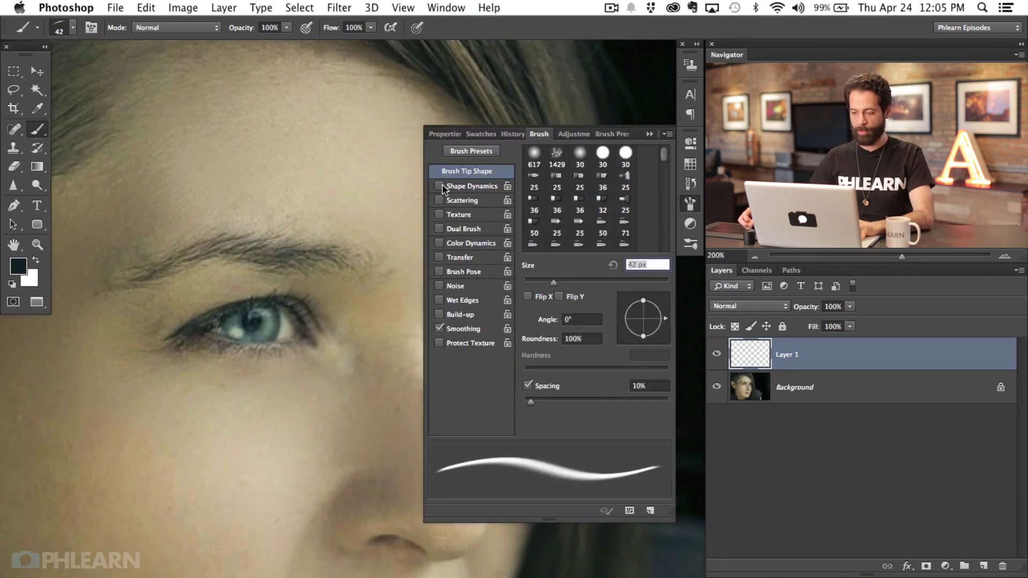
click(442, 186)
drag(533, 167, 627, 171)
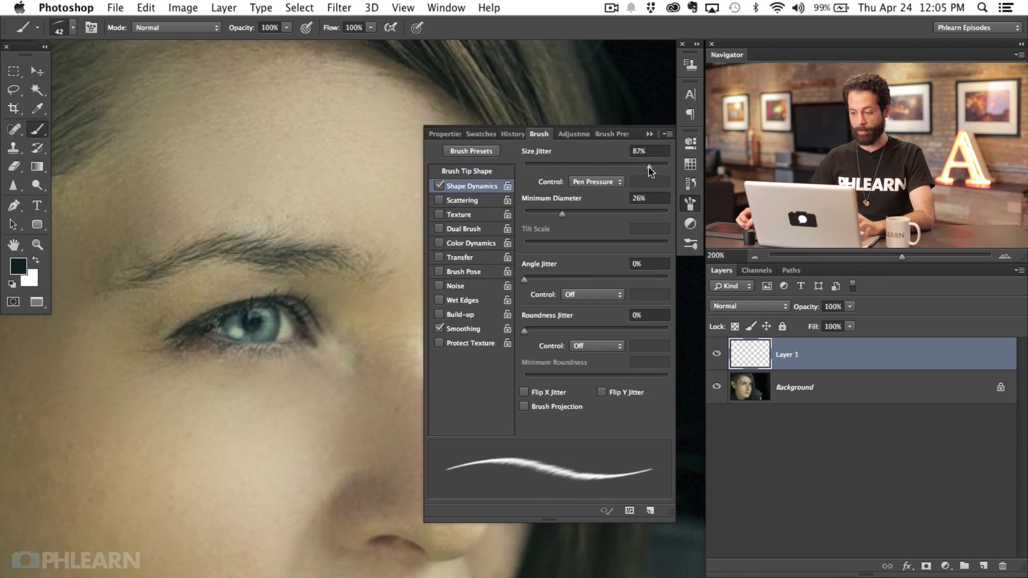
click(664, 263)
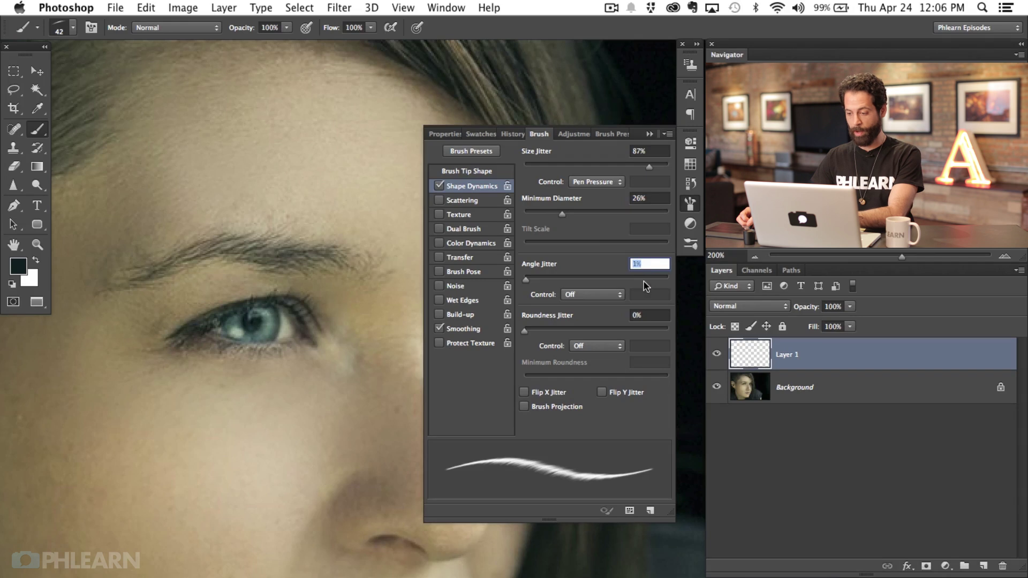
click(603, 296)
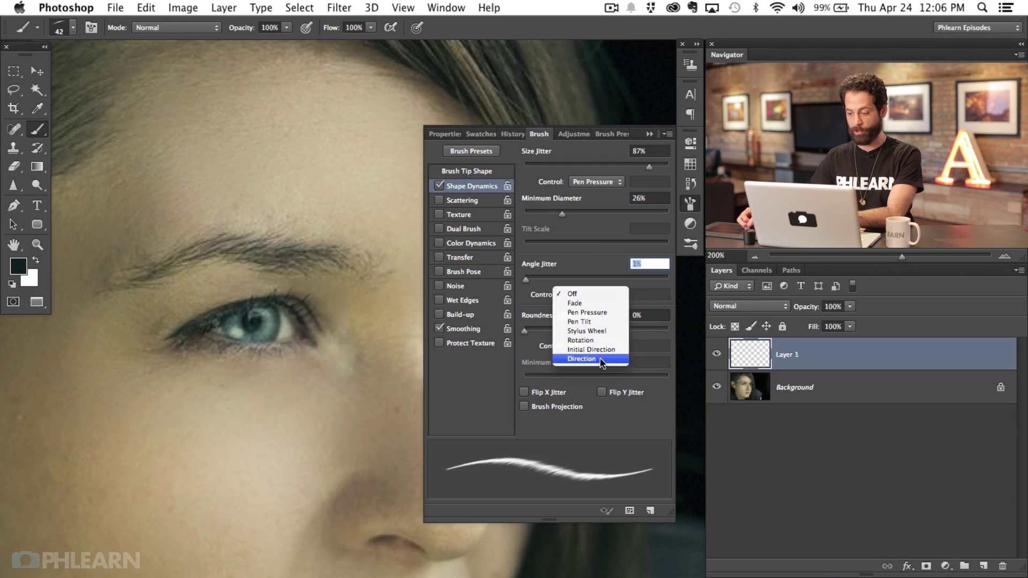
click(613, 356)
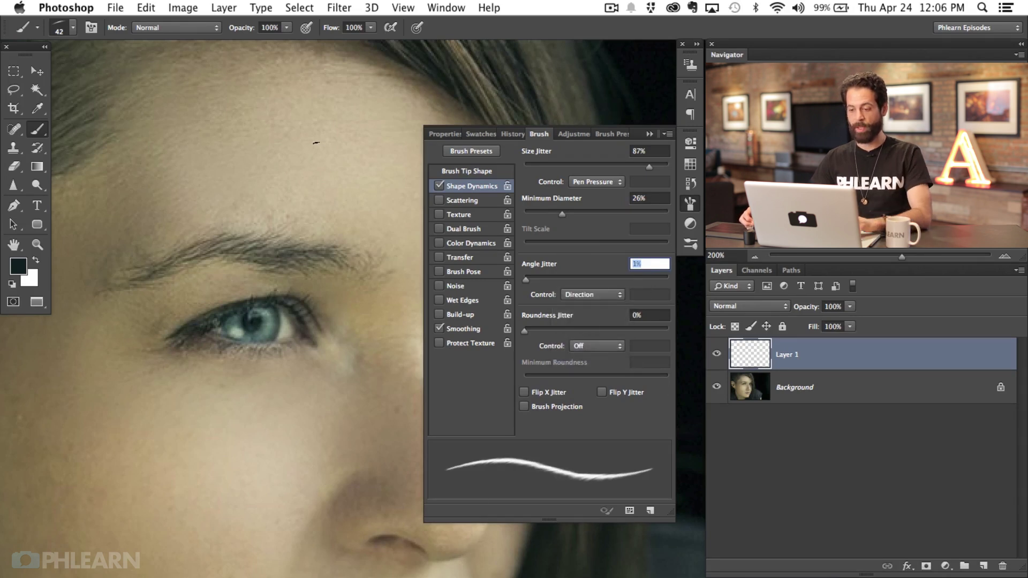
mouse_move(282, 155)
mouse_down()
mouse_move(251, 177)
mouse_move(248, 227)
mouse_move(298, 256)
mouse_move(331, 251)
mouse_move(352, 201)
mouse_move(347, 168)
mouse_move(319, 154)
mouse_move(297, 163)
mouse_move(286, 186)
mouse_move(290, 218)
mouse_move(309, 227)
mouse_move(325, 225)
mouse_move(335, 192)
mouse_move(308, 182)
mouse_move(321, 210)
mouse_up()
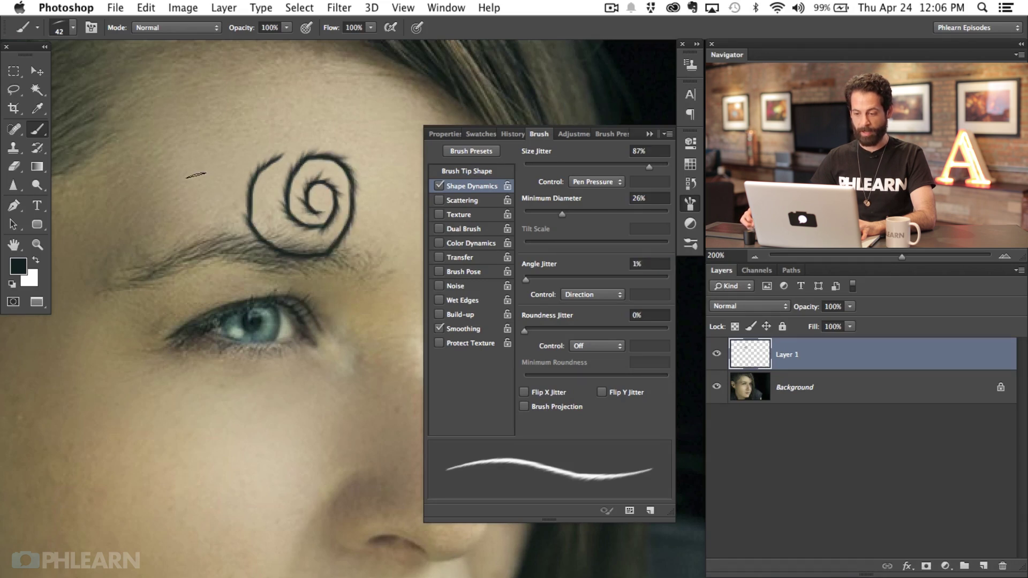
Widen the brush tip spacing and paint dashed test hair strokes around the eye and cheek
click(477, 172)
drag(557, 400, 601, 402)
mouse_move(198, 169)
mouse_down()
mouse_move(170, 270)
mouse_move(193, 316)
mouse_move(327, 362)
mouse_move(304, 471)
mouse_move(209, 434)
mouse_move(290, 426)
mouse_move(182, 455)
mouse_move(238, 399)
mouse_move(233, 445)
mouse_up()
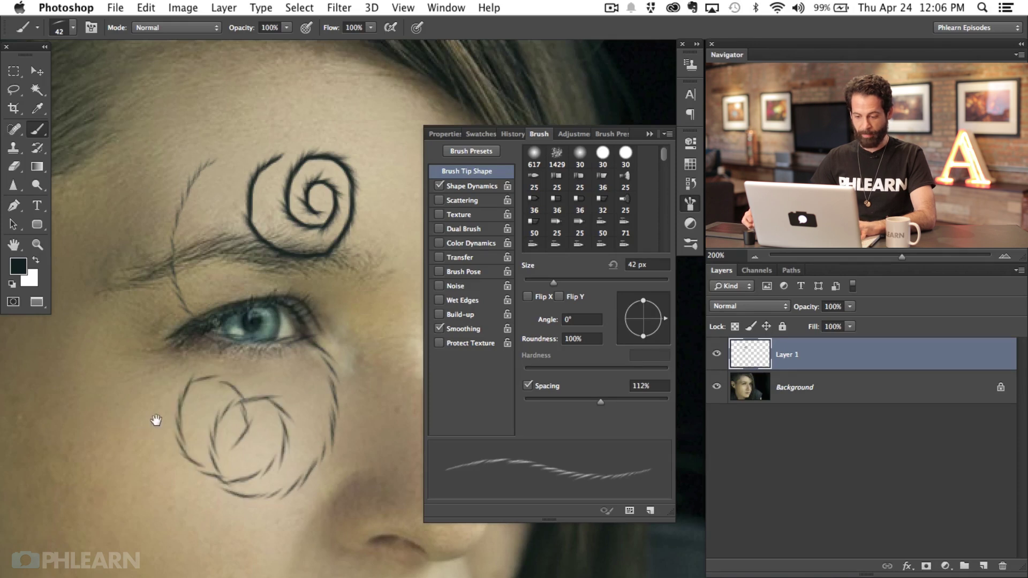
drag(154, 420, 197, 390)
mouse_move(209, 356)
mouse_down()
mouse_move(140, 384)
mouse_move(119, 432)
mouse_up()
drag(182, 390, 115, 436)
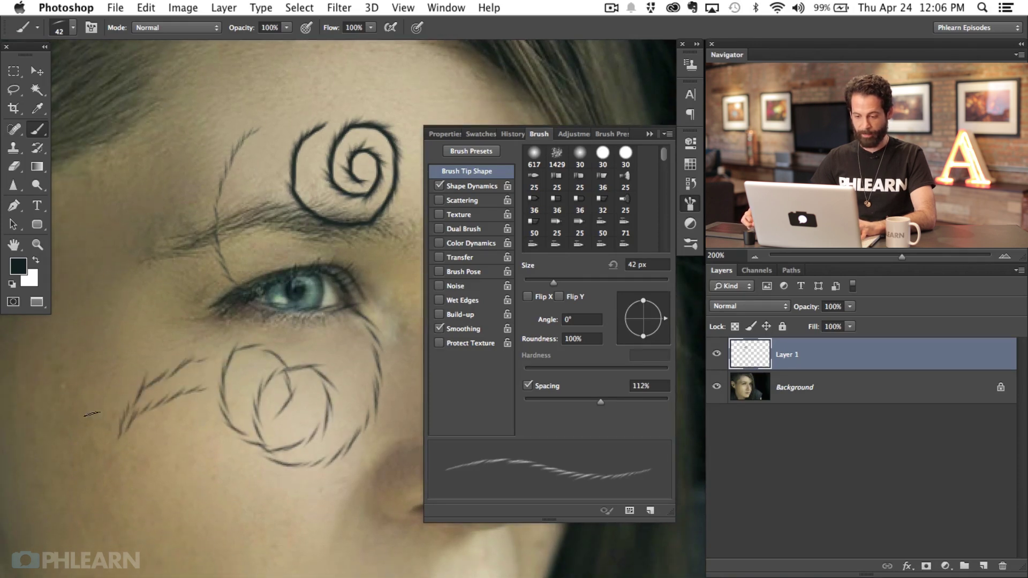
drag(220, 289, 104, 337)
mouse_move(179, 343)
mouse_down()
mouse_move(92, 373)
mouse_move(72, 401)
mouse_up()
drag(180, 379, 123, 393)
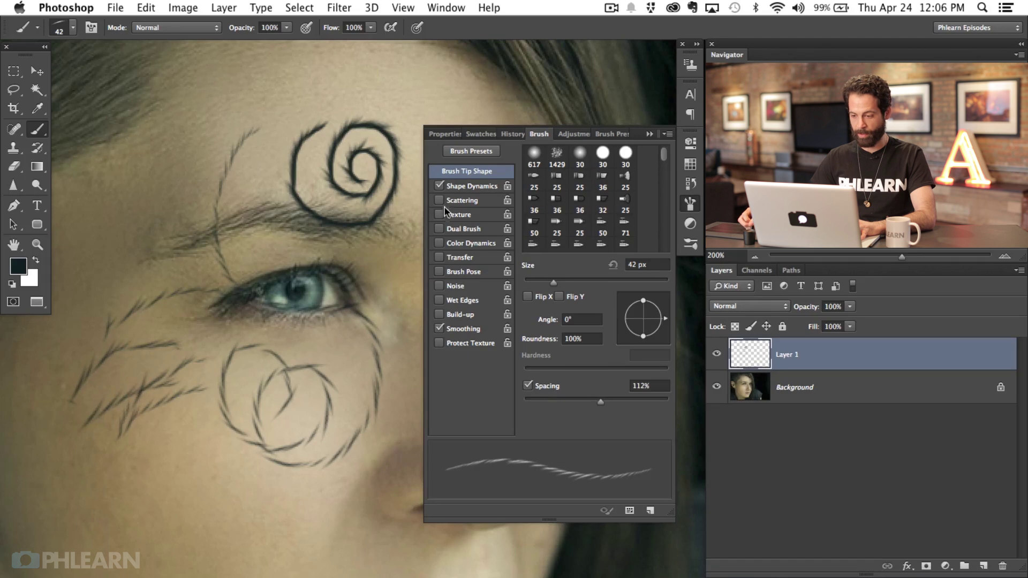
Enable Scattering at 69% and paint scattered test strokes across the cheek
click(477, 200)
drag(550, 167, 534, 167)
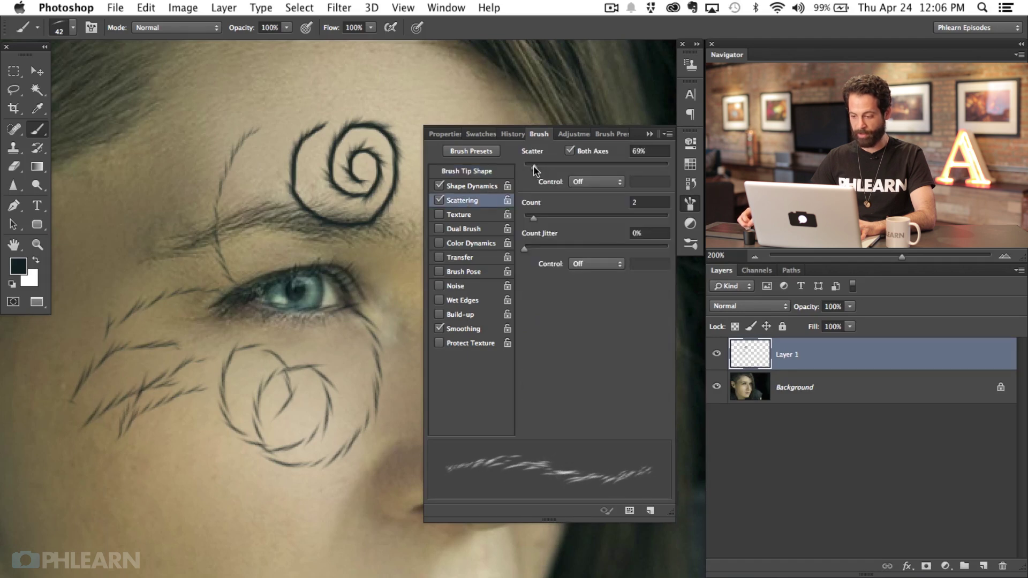
mouse_move(197, 497)
mouse_down()
mouse_move(159, 485)
mouse_move(101, 497)
mouse_up()
drag(202, 482, 57, 498)
mouse_move(173, 209)
mouse_down()
mouse_move(130, 222)
mouse_move(59, 289)
mouse_up()
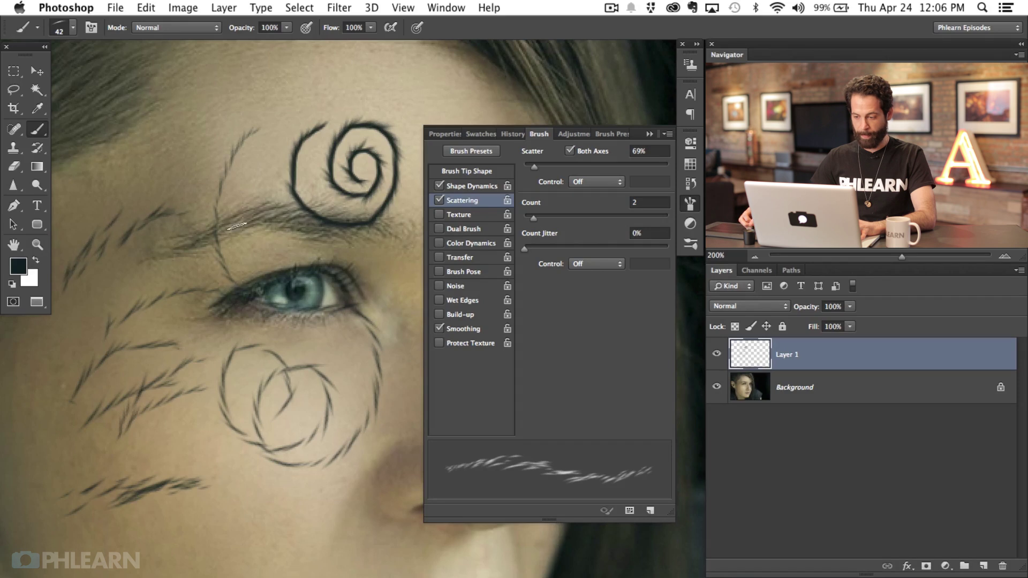
Set scatter Count to 1 and Scatter to 35%, then paint feather test strokes on the cheek
drag(534, 218, 516, 224)
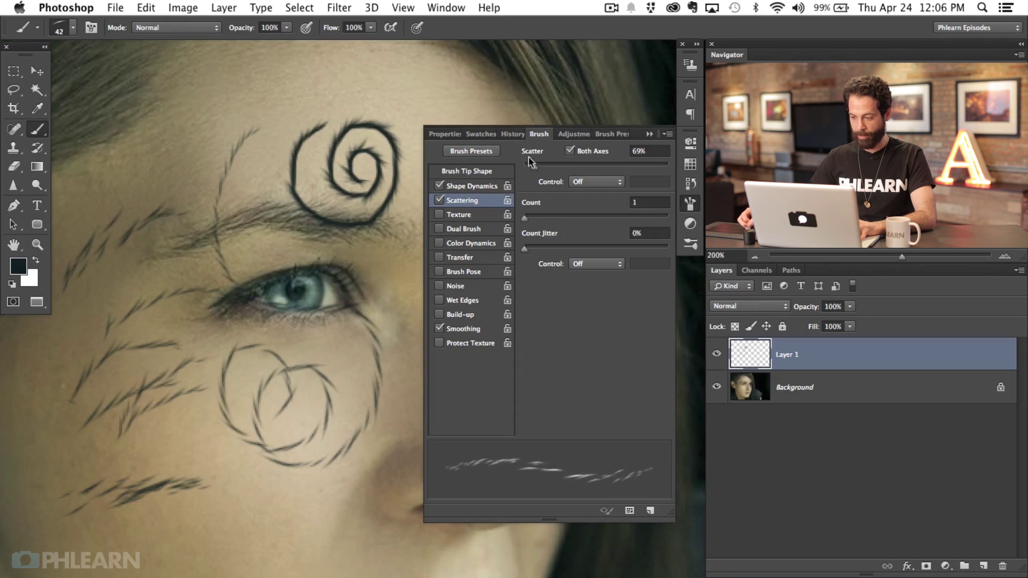
drag(530, 164, 529, 167)
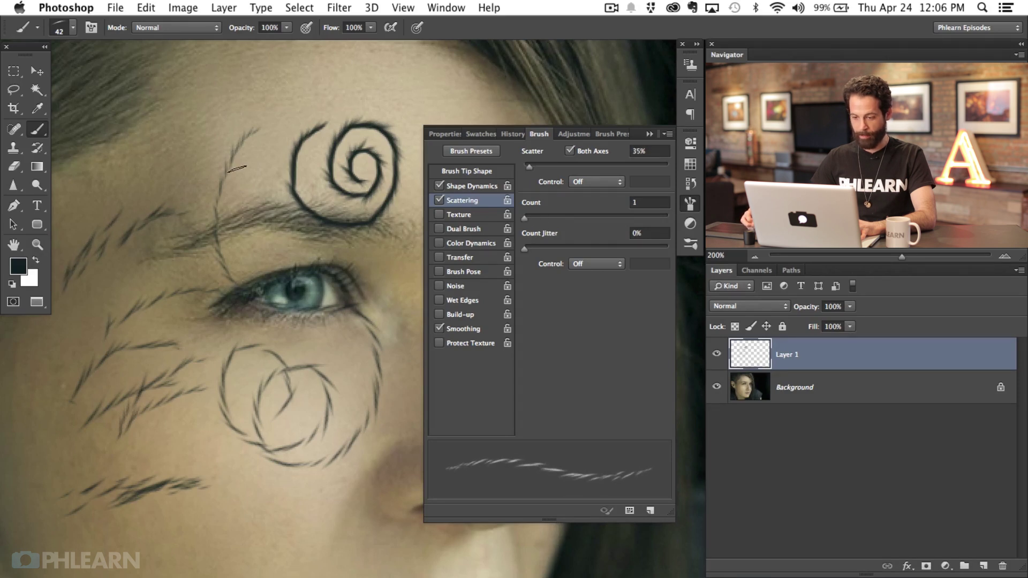
mouse_move(169, 159)
mouse_down()
mouse_move(88, 203)
mouse_move(78, 225)
mouse_up()
mouse_move(161, 186)
mouse_down()
mouse_move(213, 176)
mouse_move(262, 128)
mouse_move(176, 153)
mouse_move(260, 110)
mouse_move(182, 141)
mouse_up()
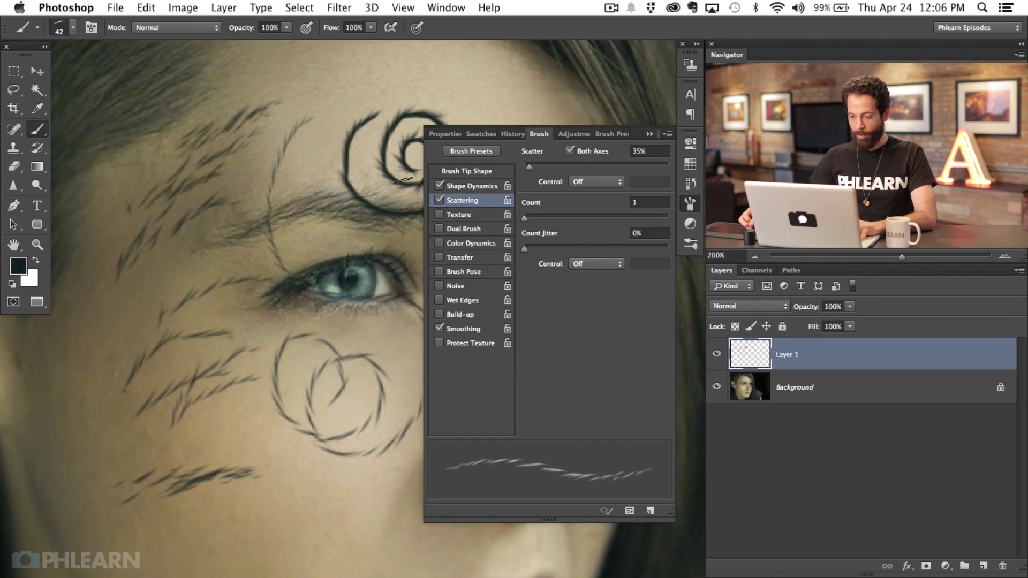
mouse_move(173, 287)
mouse_down()
mouse_move(106, 327)
mouse_move(75, 370)
mouse_move(139, 310)
mouse_move(97, 349)
mouse_move(76, 397)
mouse_move(140, 315)
mouse_move(77, 397)
mouse_up()
Enable Transfer with Flow on Pen Pressure (40% minimum) and paint test hairs above the eyebrow
click(457, 257)
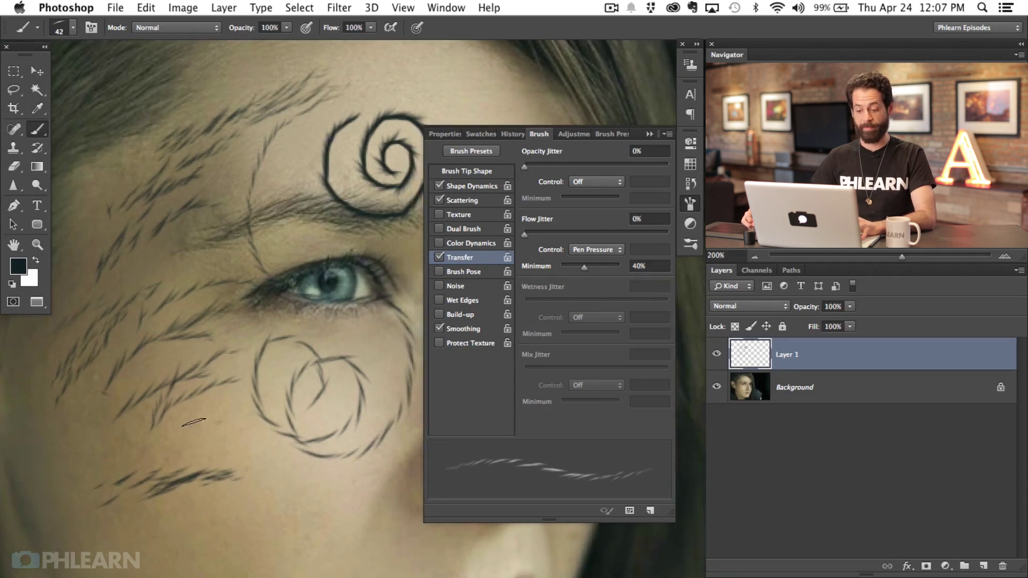
drag(223, 420, 185, 431)
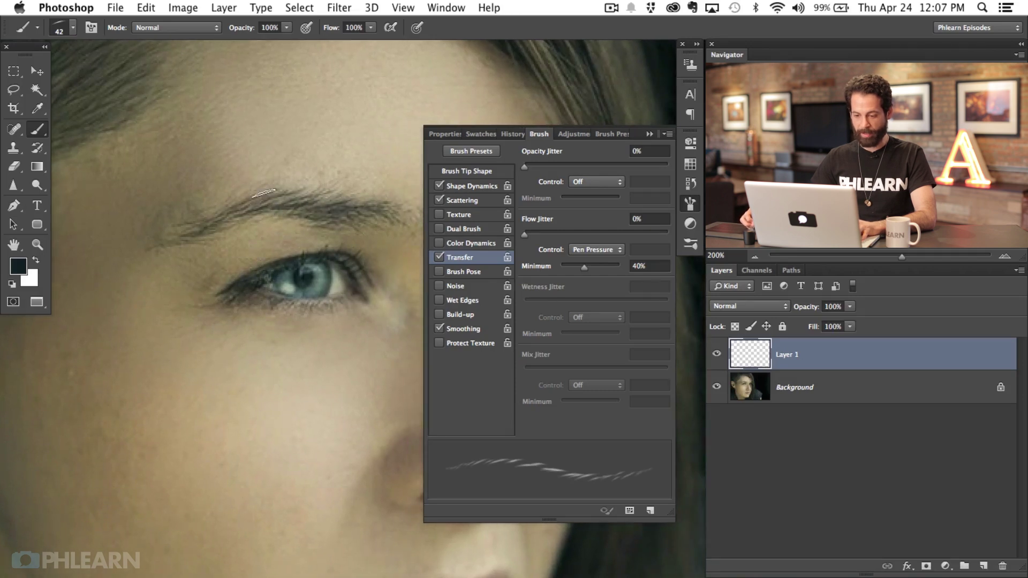
drag(318, 125, 115, 199)
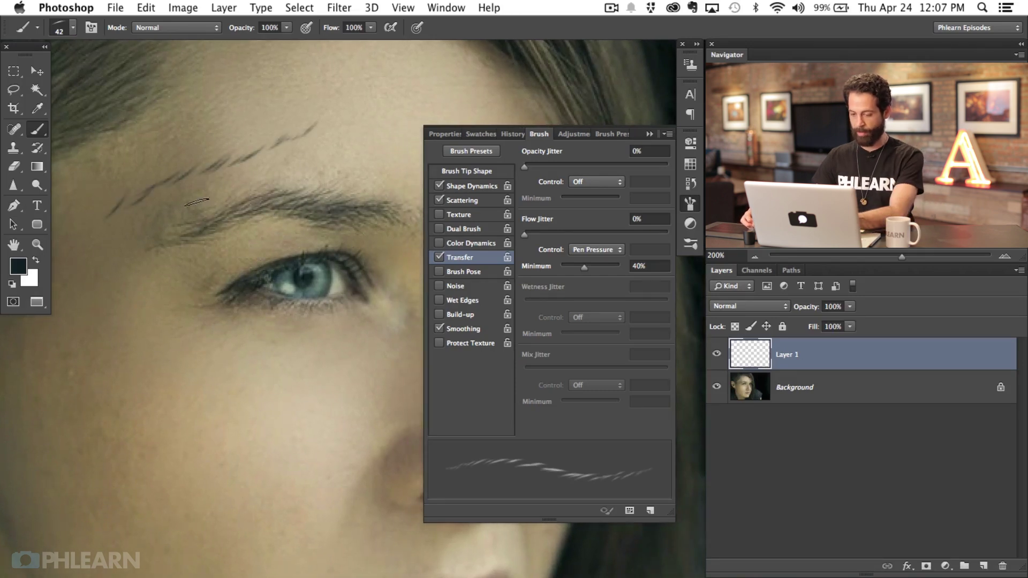
mouse_move(234, 116)
mouse_down()
mouse_move(177, 159)
mouse_move(107, 179)
mouse_up()
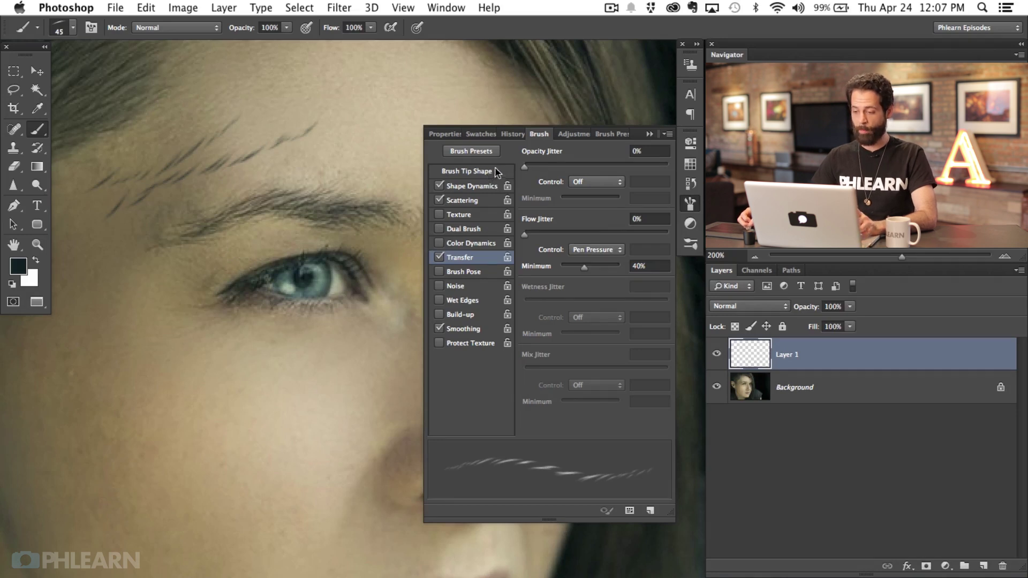
Paint test hair runs under the eye, rotating the tip to 45° and -50°, then clear them
click(470, 171)
mouse_move(327, 379)
mouse_down()
mouse_move(259, 384)
mouse_move(144, 417)
mouse_up()
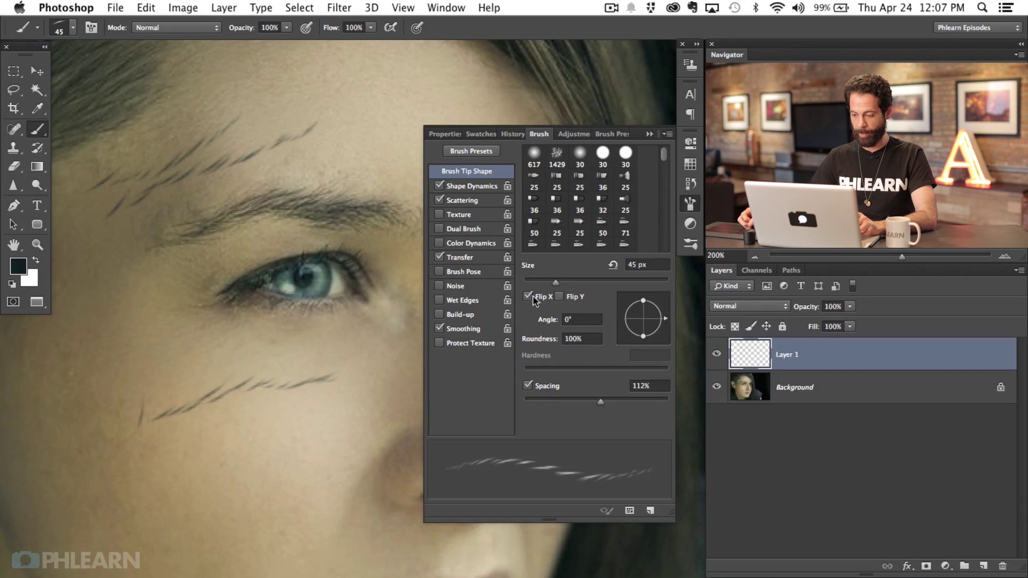
drag(284, 354, 96, 384)
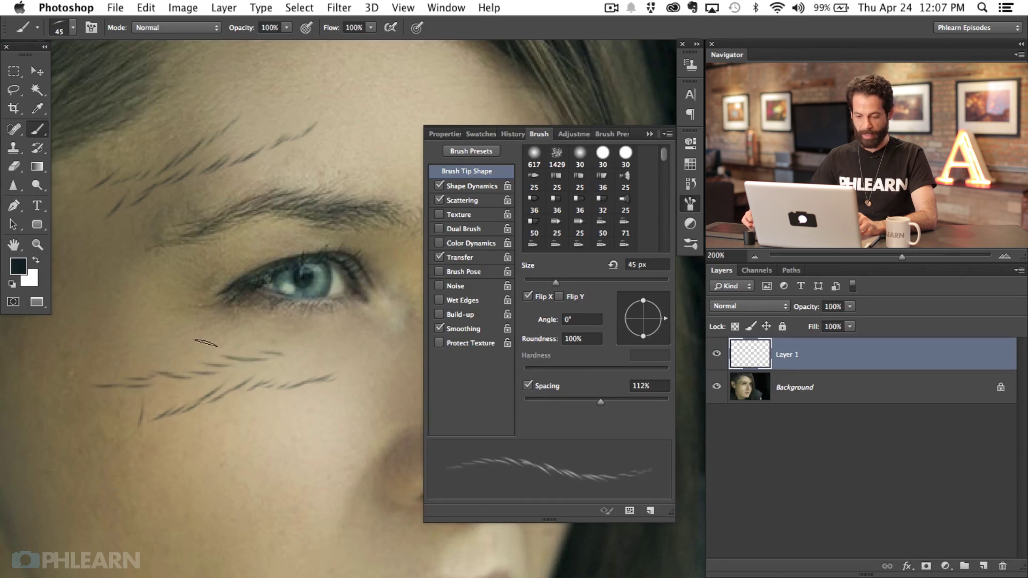
mouse_move(205, 343)
mouse_down()
mouse_move(82, 360)
mouse_move(196, 351)
mouse_move(122, 348)
mouse_up()
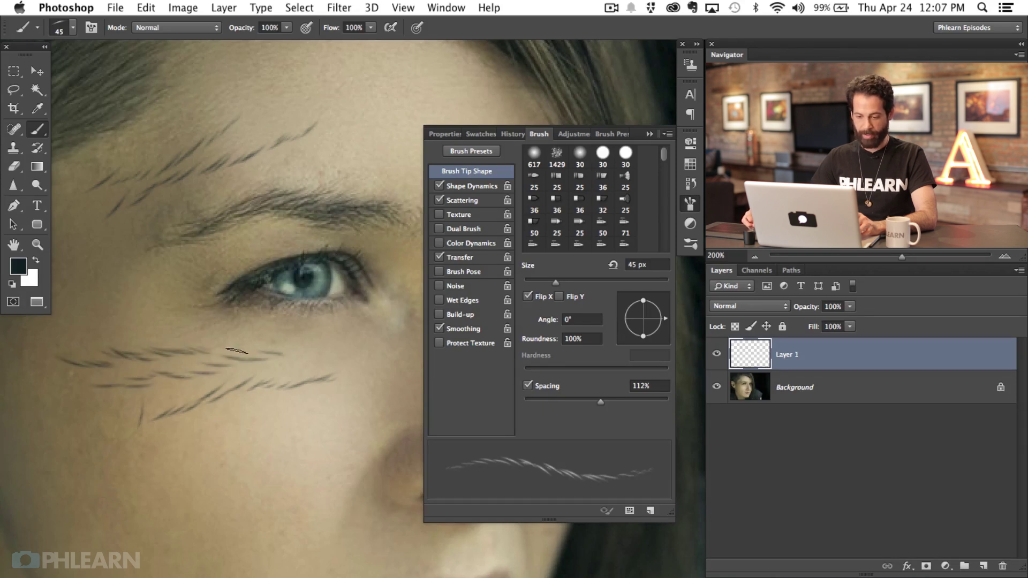
mouse_move(237, 351)
mouse_down()
mouse_move(142, 348)
mouse_move(256, 347)
mouse_move(109, 312)
mouse_up()
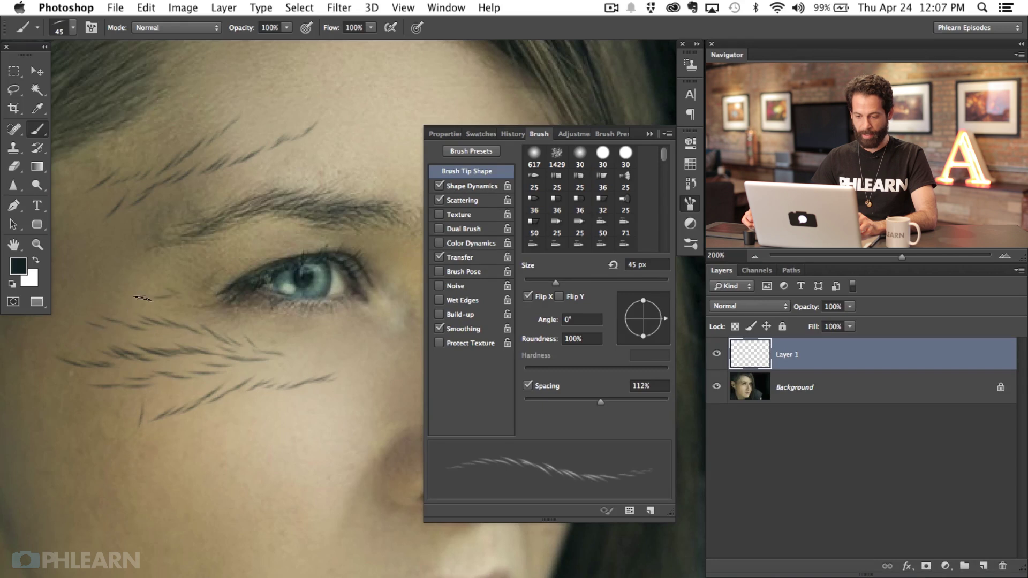
drag(665, 319, 661, 302)
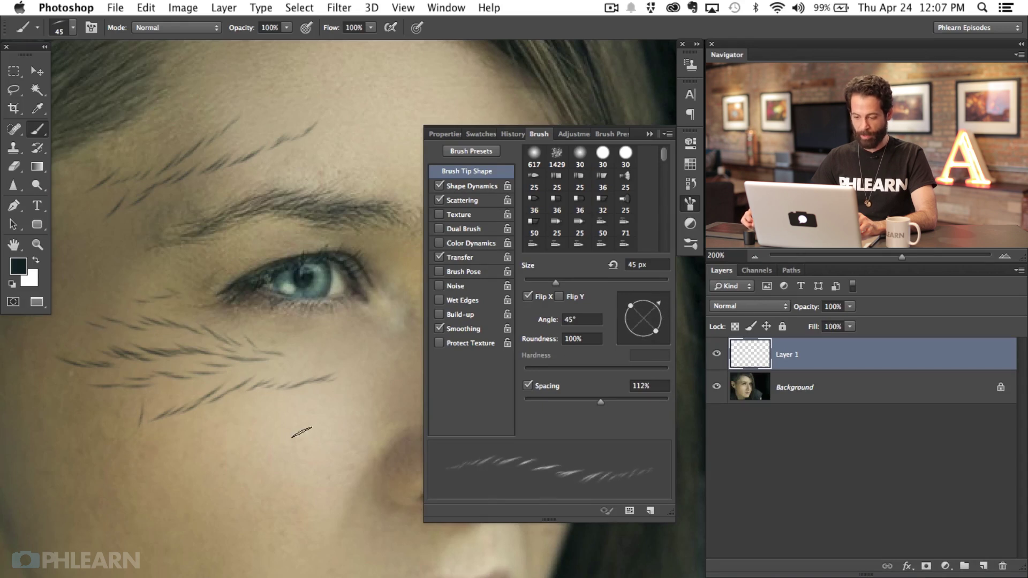
drag(300, 429, 163, 454)
drag(663, 306, 659, 337)
drag(134, 268, 73, 308)
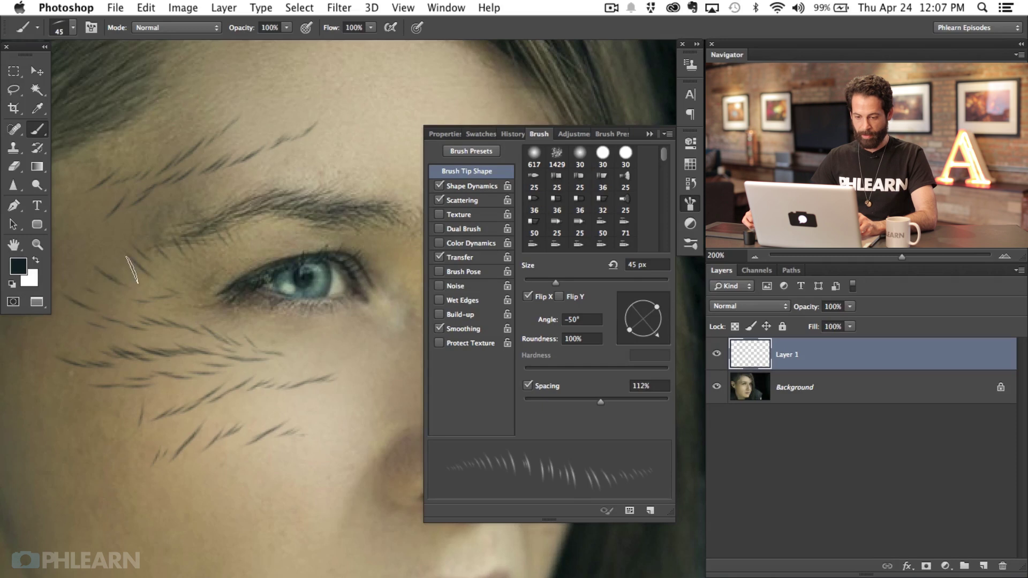
key(BackSpace)
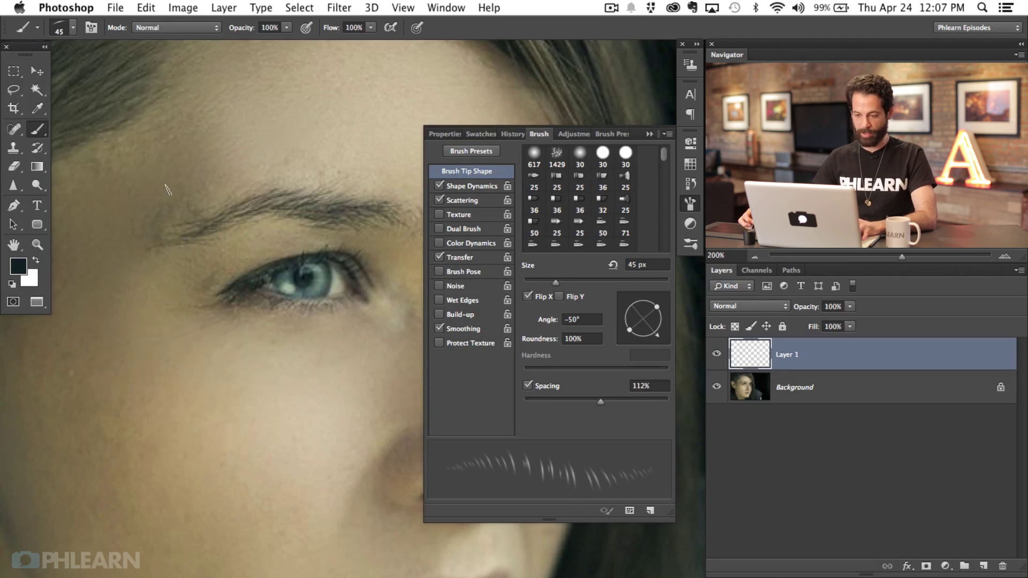
Paint hairs along the eyebrow, try -113° and 170° tip angles, then undo the strokes
mouse_move(290, 181)
mouse_down()
mouse_move(239, 179)
mouse_move(198, 209)
mouse_up()
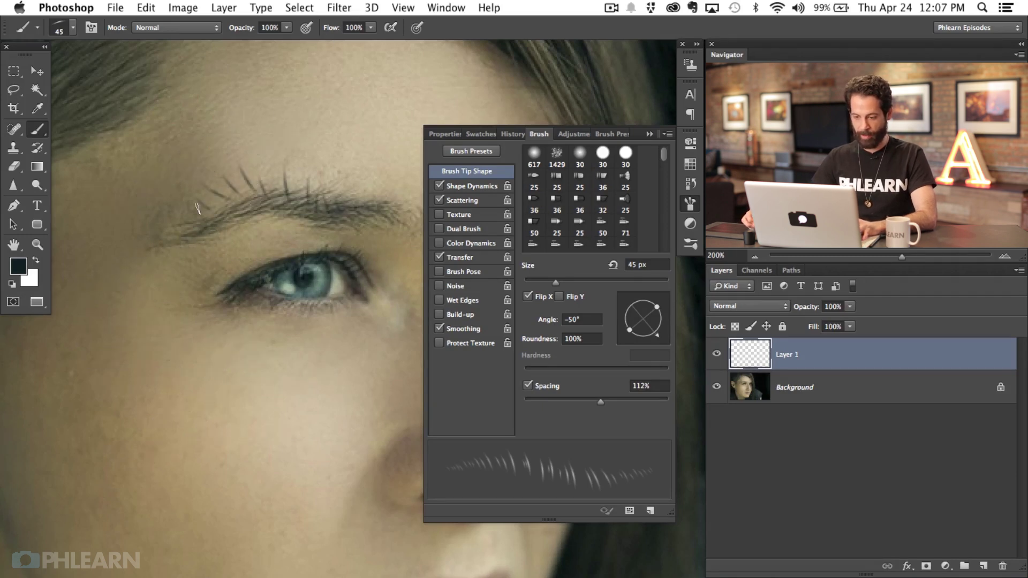
mouse_move(326, 199)
mouse_down()
mouse_move(238, 199)
mouse_move(177, 236)
mouse_up()
mouse_move(282, 191)
mouse_down()
mouse_move(143, 294)
mouse_move(176, 412)
mouse_move(156, 298)
mouse_move(224, 407)
mouse_move(247, 305)
mouse_move(220, 407)
mouse_move(150, 330)
mouse_move(171, 282)
mouse_move(230, 407)
mouse_move(233, 268)
mouse_up()
mouse_move(658, 342)
mouse_down()
mouse_move(654, 353)
mouse_move(635, 349)
mouse_up()
mouse_move(273, 407)
mouse_down()
mouse_move(123, 429)
mouse_move(196, 443)
mouse_up()
drag(637, 340, 620, 317)
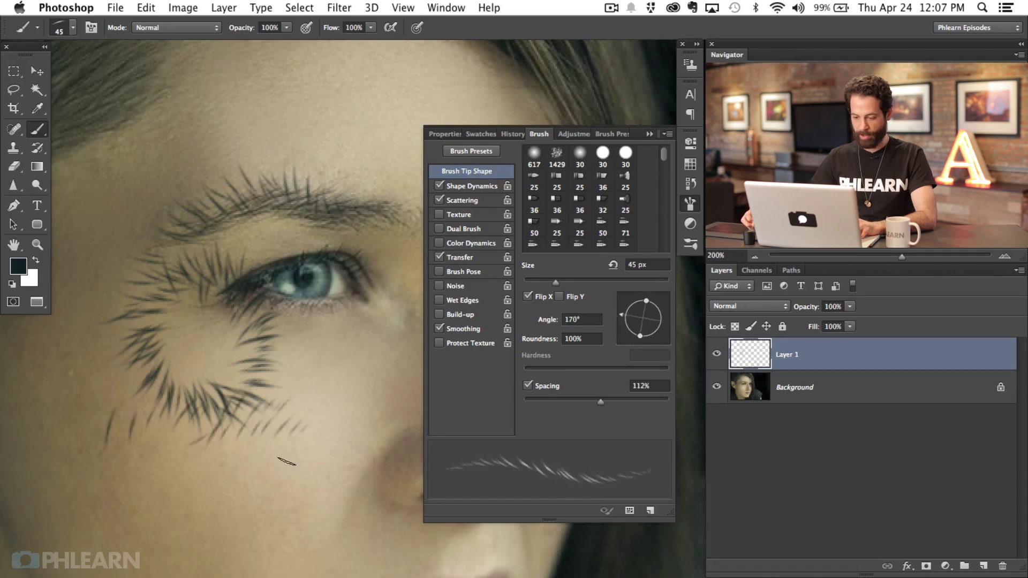
mouse_move(287, 461)
mouse_down()
mouse_move(300, 441)
mouse_move(266, 460)
mouse_move(155, 474)
mouse_move(115, 499)
mouse_move(161, 462)
mouse_up()
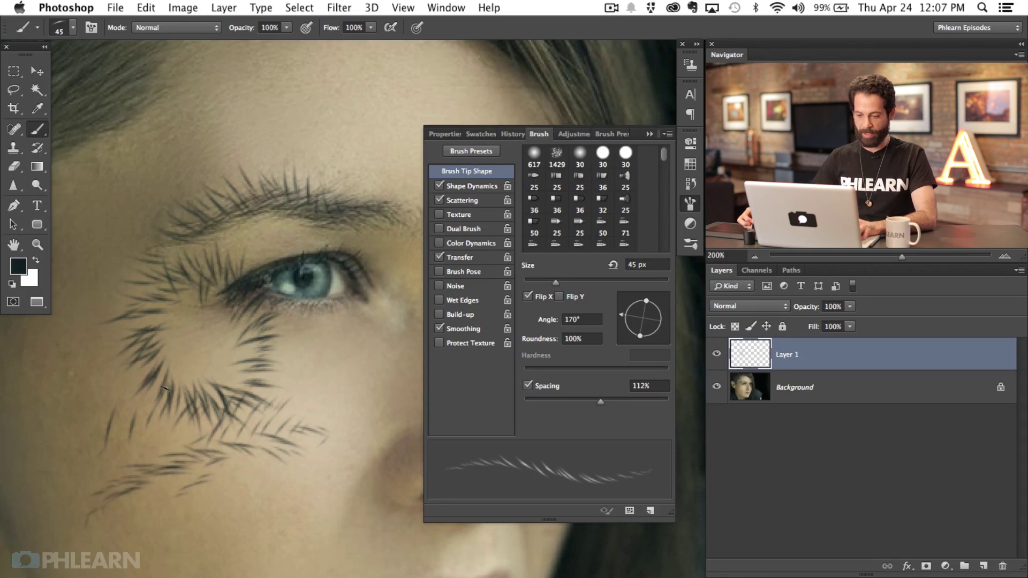
key(super+alt+z)
key(super+alt+z)
key(super+alt+z)
key(super+alt+z)
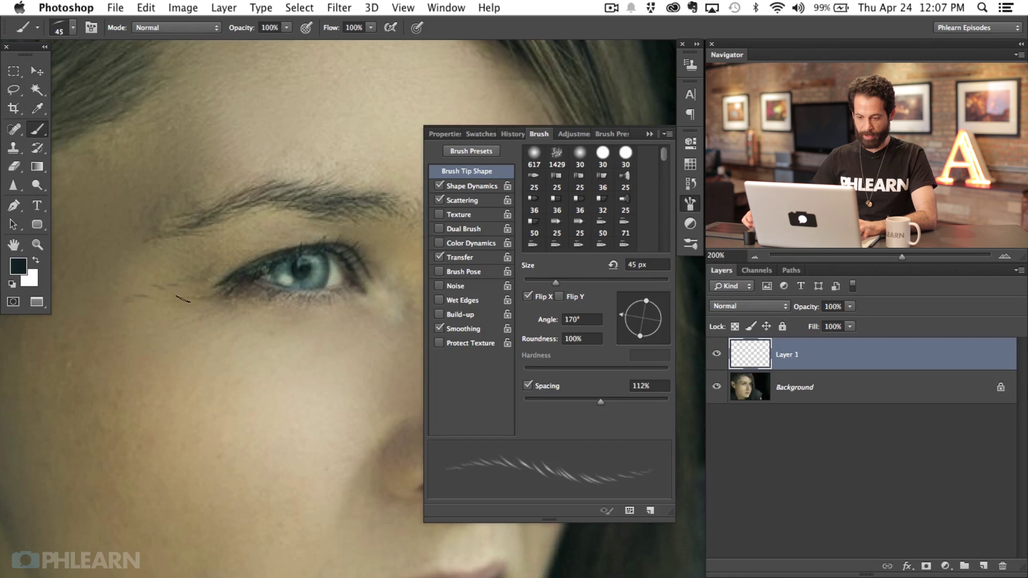
Test hair strokes on the lower lid and cheek at 153°, -174° and 166° tip angles
drag(167, 300, 93, 304)
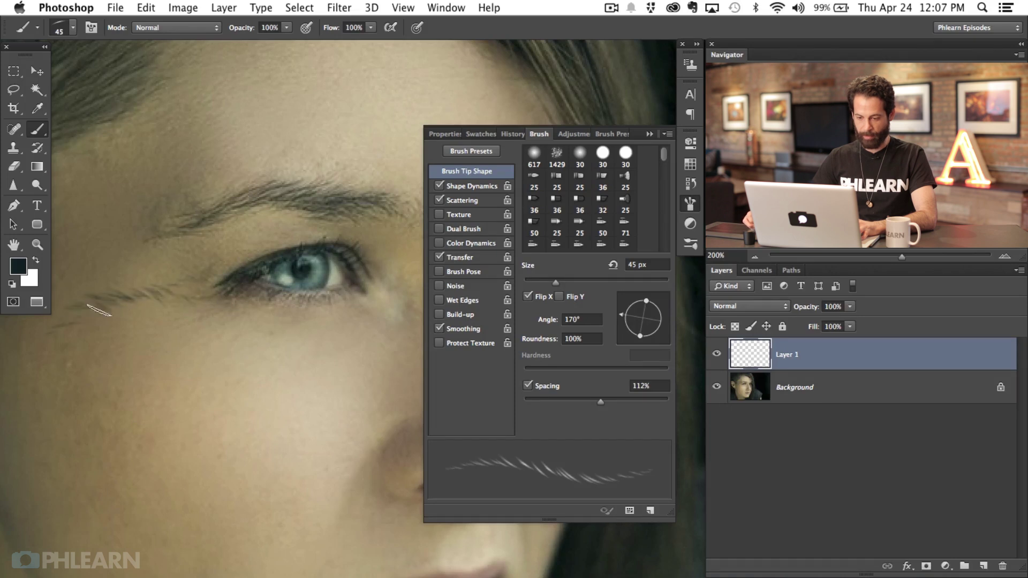
drag(622, 315, 621, 310)
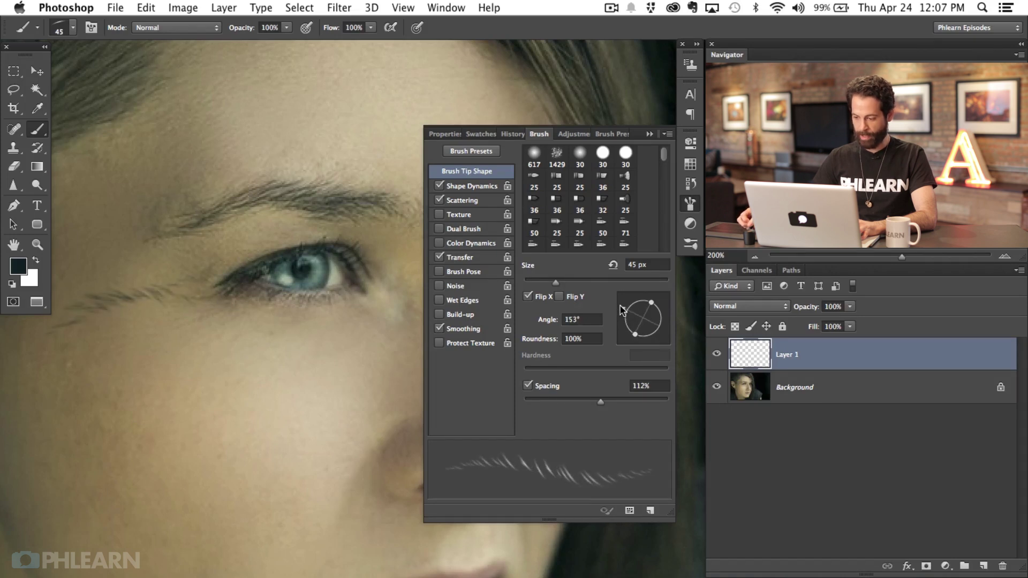
mouse_move(142, 385)
mouse_down()
mouse_move(127, 377)
mouse_move(40, 393)
mouse_up()
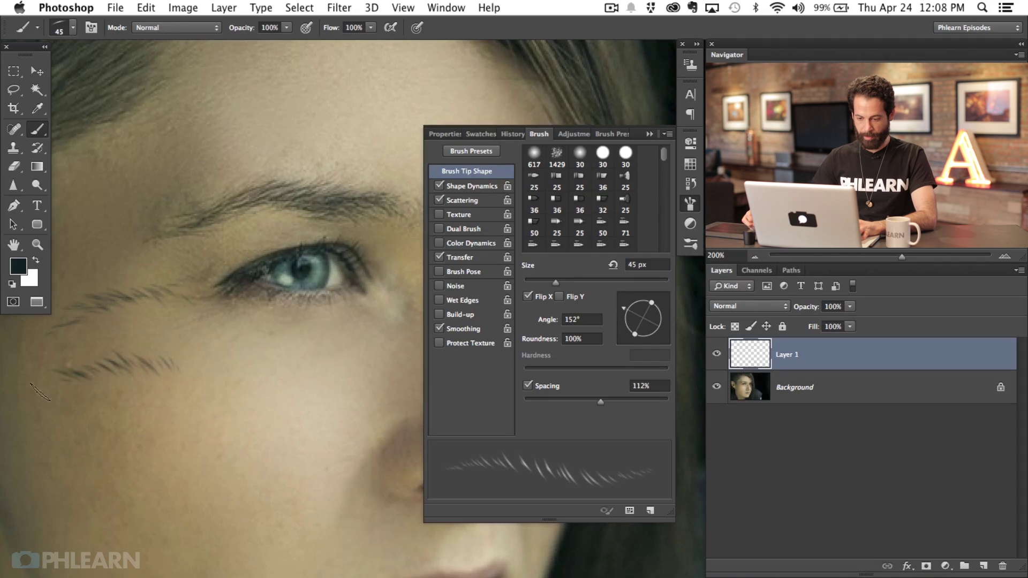
drag(624, 314, 621, 321)
drag(220, 397, 103, 407)
mouse_move(200, 378)
mouse_down()
mouse_move(107, 403)
mouse_move(131, 375)
mouse_up()
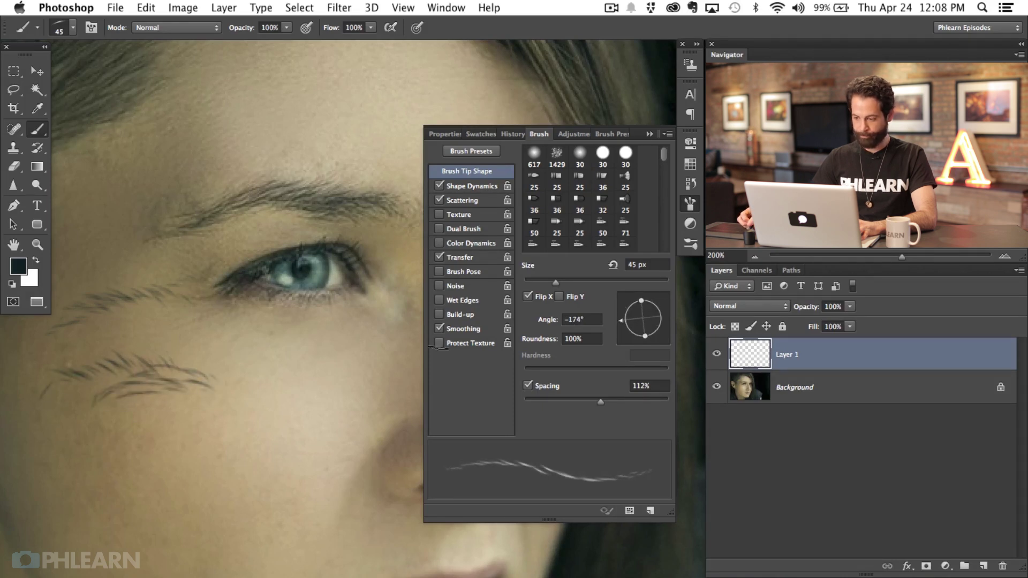
drag(630, 322, 621, 315)
mouse_move(219, 374)
mouse_down()
mouse_move(170, 369)
mouse_move(141, 345)
mouse_move(61, 370)
mouse_up()
Fill the lower-left cheek curve with test hair strokes at the 166° angle
drag(184, 351, 59, 381)
drag(278, 412, 238, 409)
mouse_move(200, 412)
mouse_down()
mouse_move(143, 417)
mouse_move(89, 485)
mouse_up()
drag(98, 499, 87, 513)
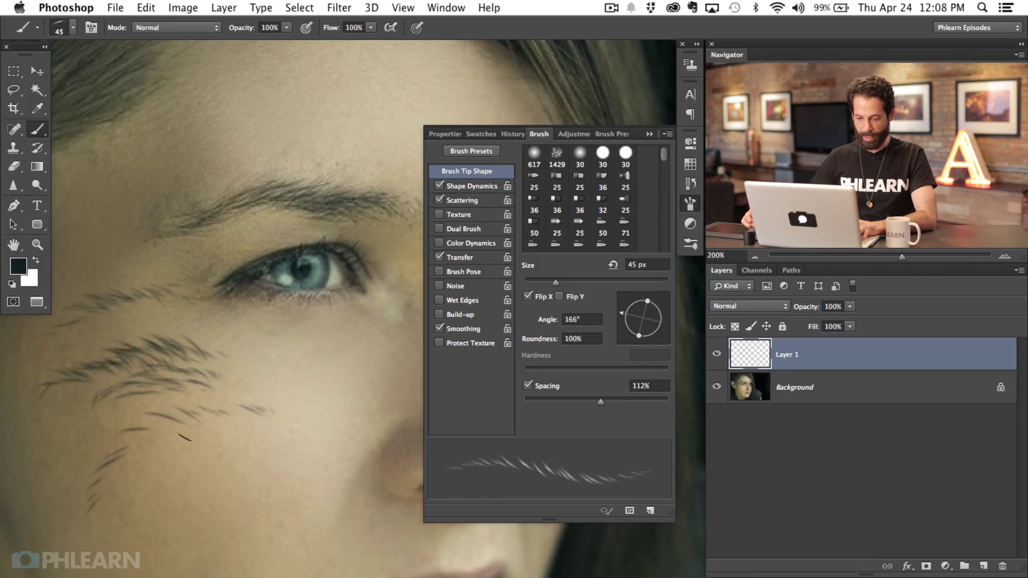
drag(139, 440, 90, 498)
drag(166, 408, 105, 458)
drag(160, 429, 90, 472)
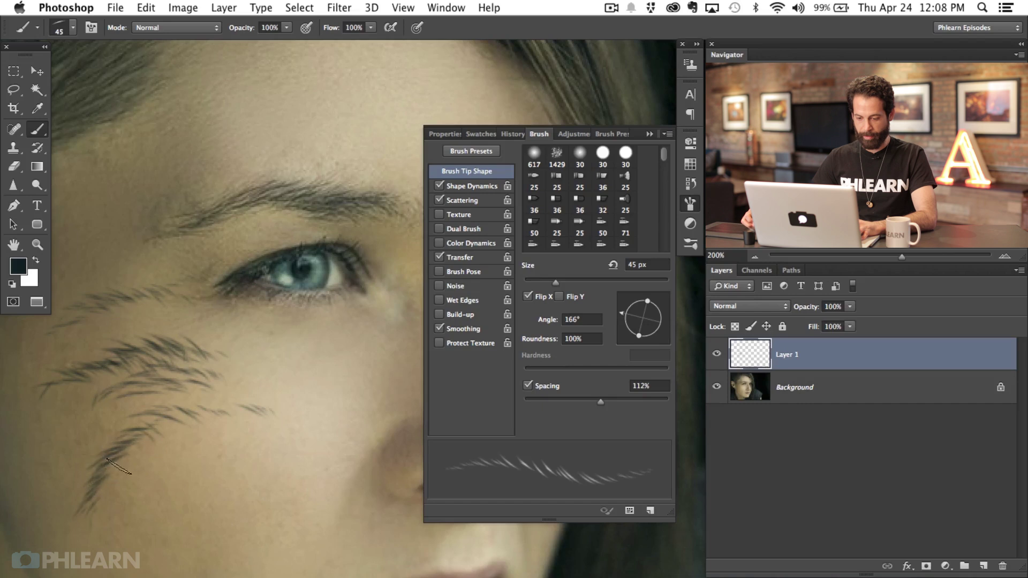
mouse_move(217, 410)
mouse_down()
mouse_move(150, 423)
mouse_move(165, 428)
mouse_move(104, 459)
mouse_up()
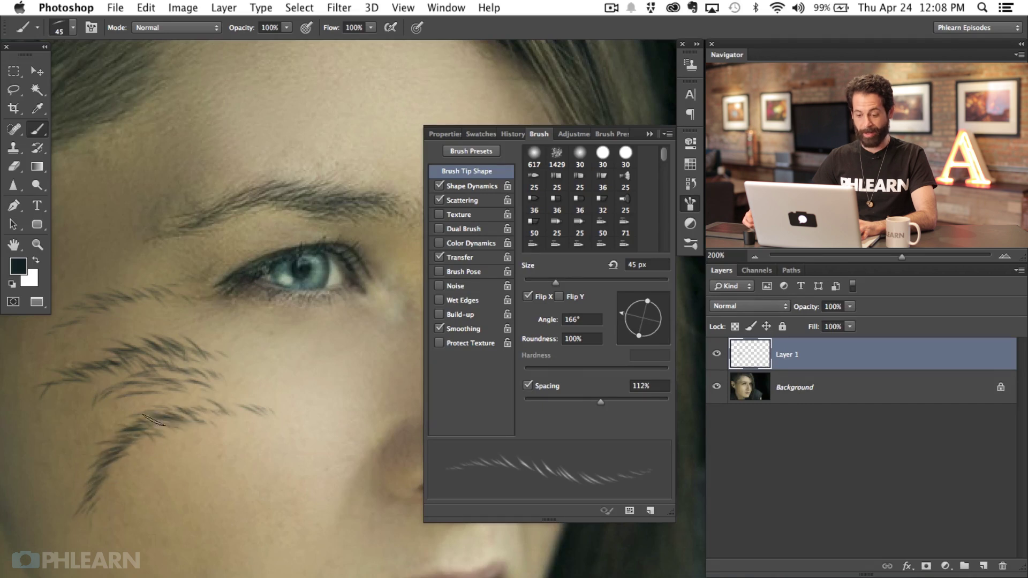
drag(160, 418, 75, 476)
drag(124, 438, 96, 508)
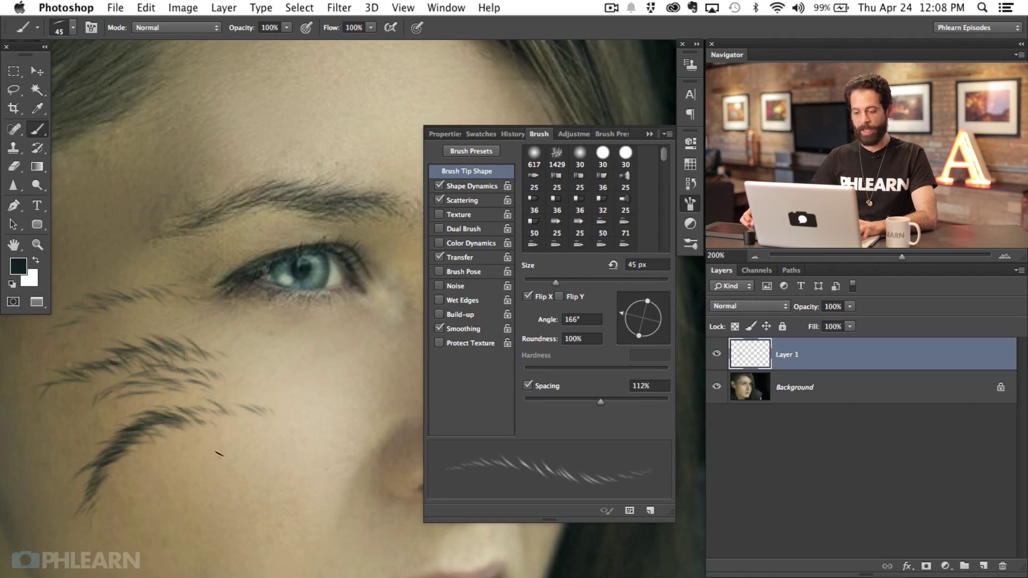
Paint curving feathery hairs on the lower cheek, then delete all the test strokes
drag(300, 455, 136, 516)
mouse_move(285, 454)
mouse_down()
mouse_move(191, 460)
mouse_move(148, 506)
mouse_up()
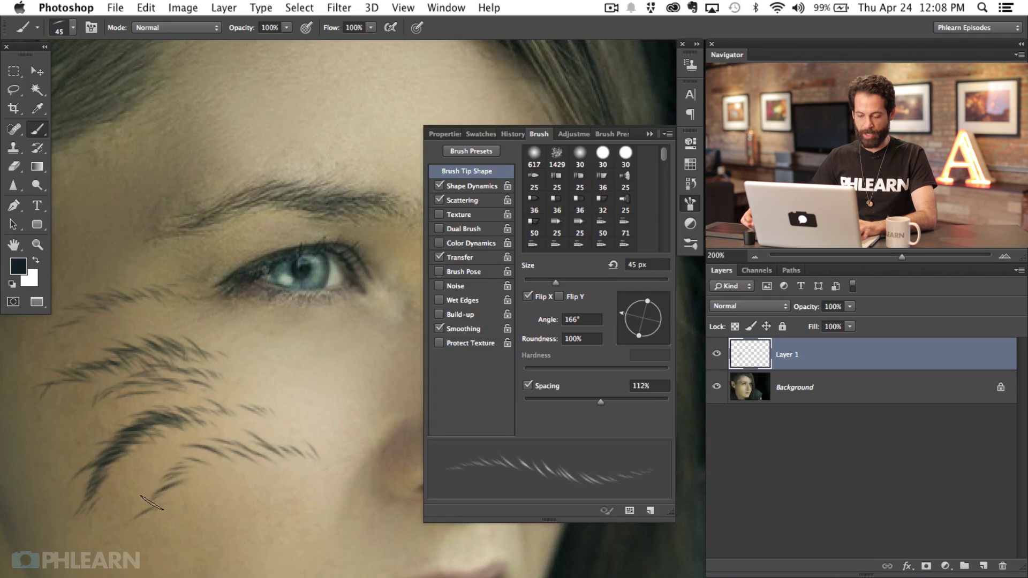
mouse_move(278, 450)
mouse_down()
mouse_move(156, 485)
mouse_move(184, 489)
mouse_up()
mouse_move(230, 450)
mouse_down()
mouse_move(192, 457)
mouse_move(210, 525)
mouse_move(170, 563)
mouse_move(157, 512)
mouse_move(205, 545)
mouse_move(165, 562)
mouse_move(229, 533)
mouse_move(215, 574)
mouse_move(248, 508)
mouse_move(224, 512)
mouse_move(240, 527)
mouse_move(251, 519)
mouse_move(216, 492)
mouse_move(232, 519)
mouse_up()
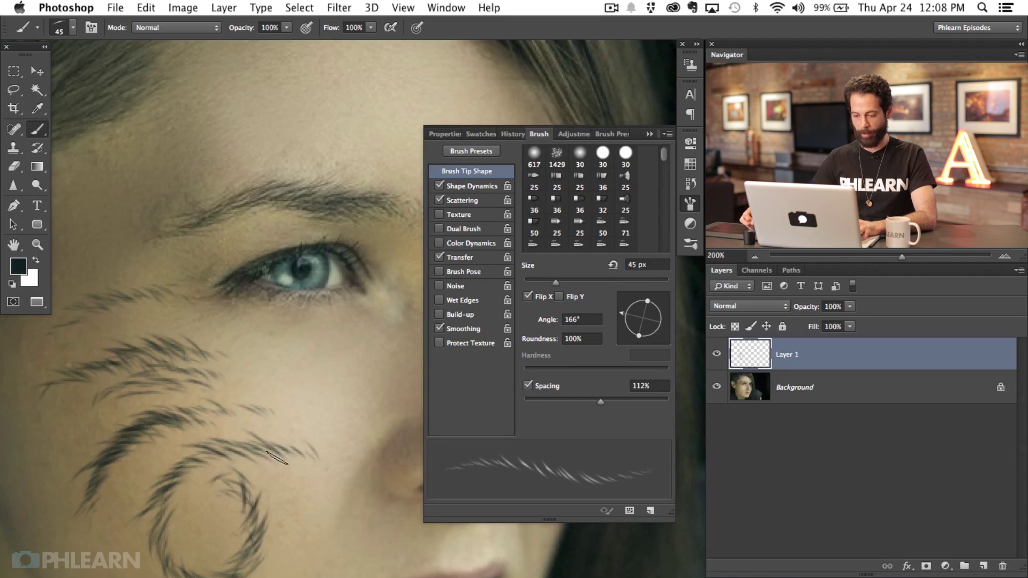
key(Delete)
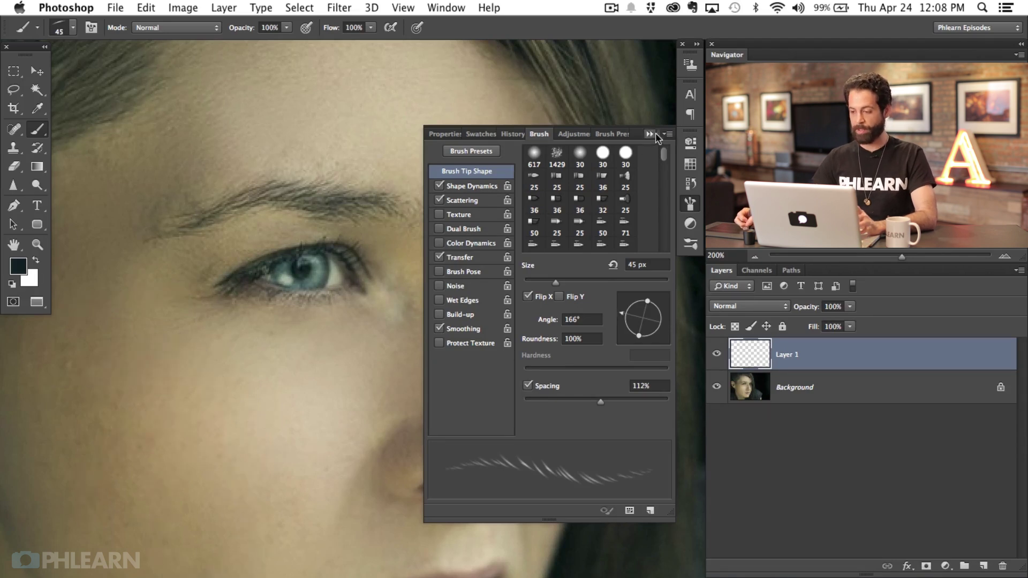
Save the brush as a new 45 px preset named 'Brow Hair Final' and collapse the Brush panel
click(670, 135)
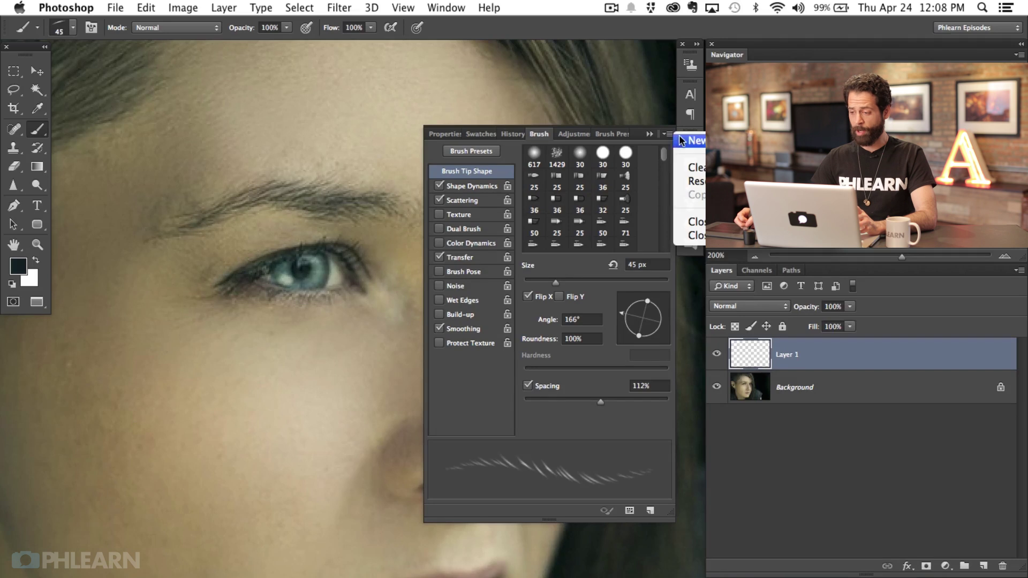
click(694, 141)
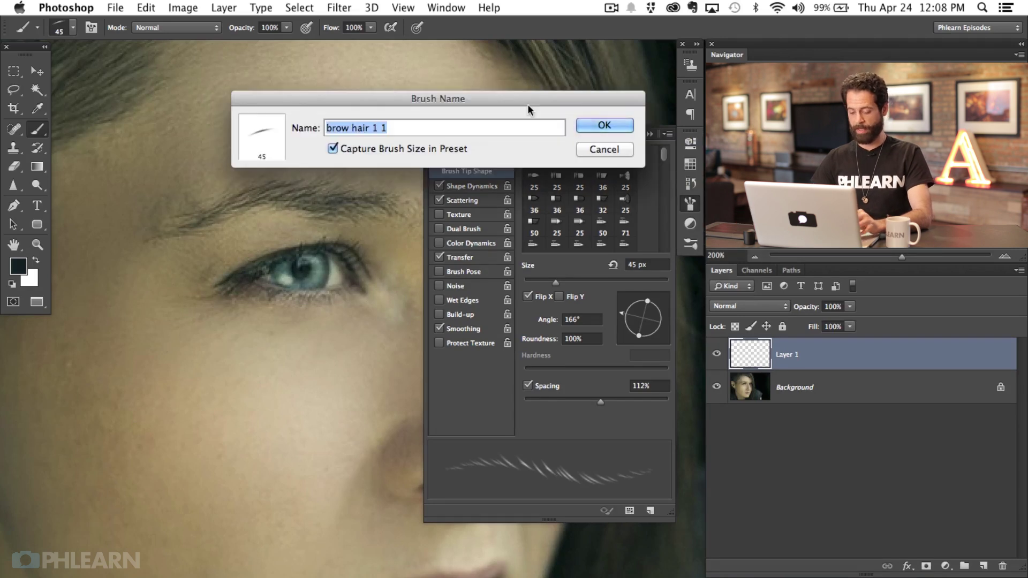
text(ro)
key(BackSpace)
key(BackSpace)
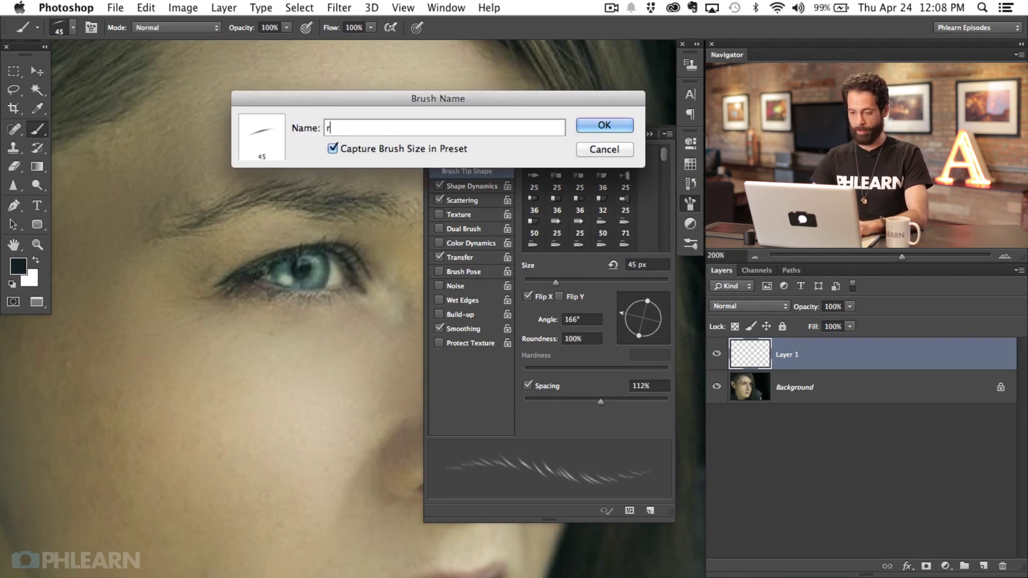
text(Brow Hair Final)
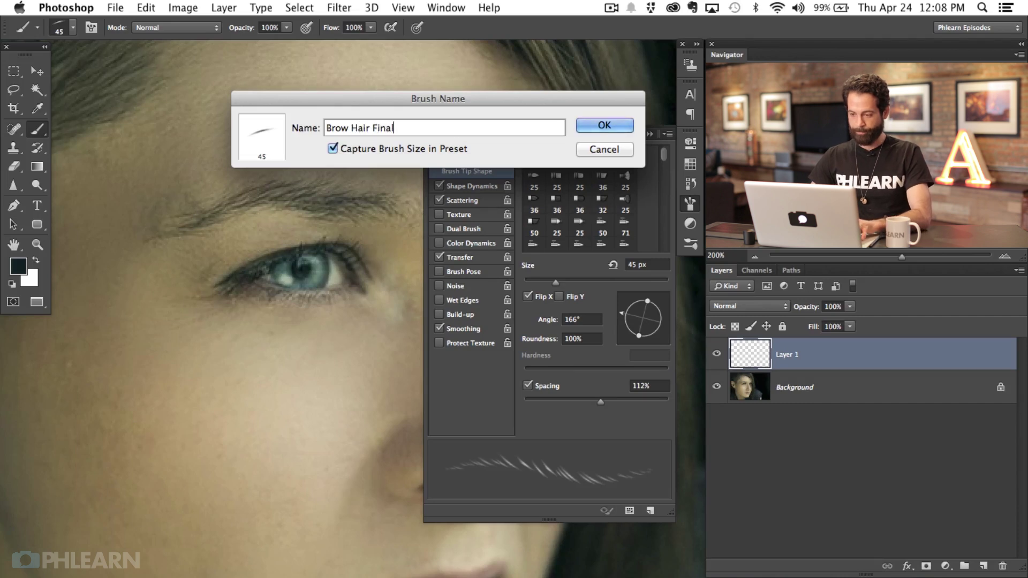
key(Return)
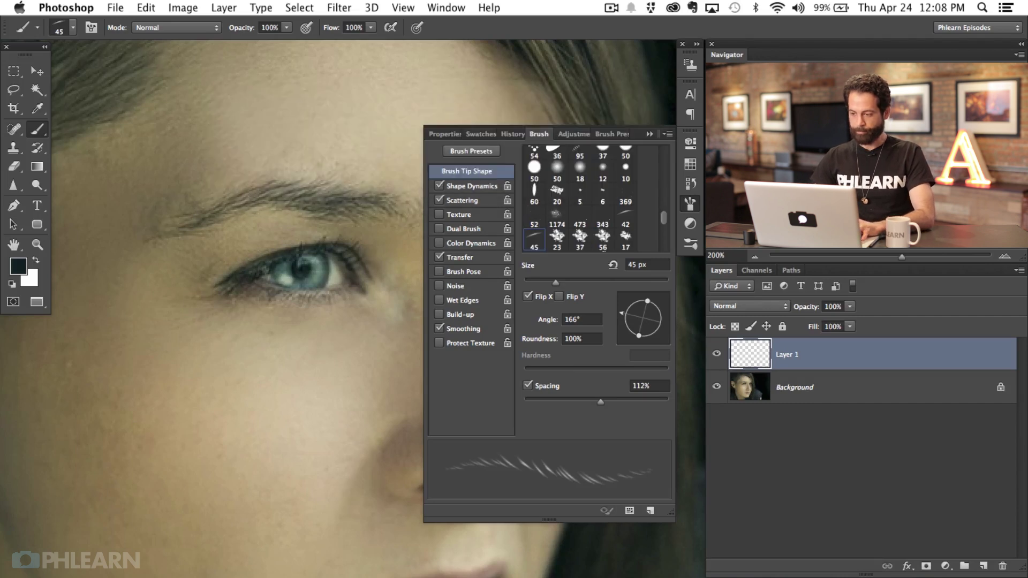
click(690, 205)
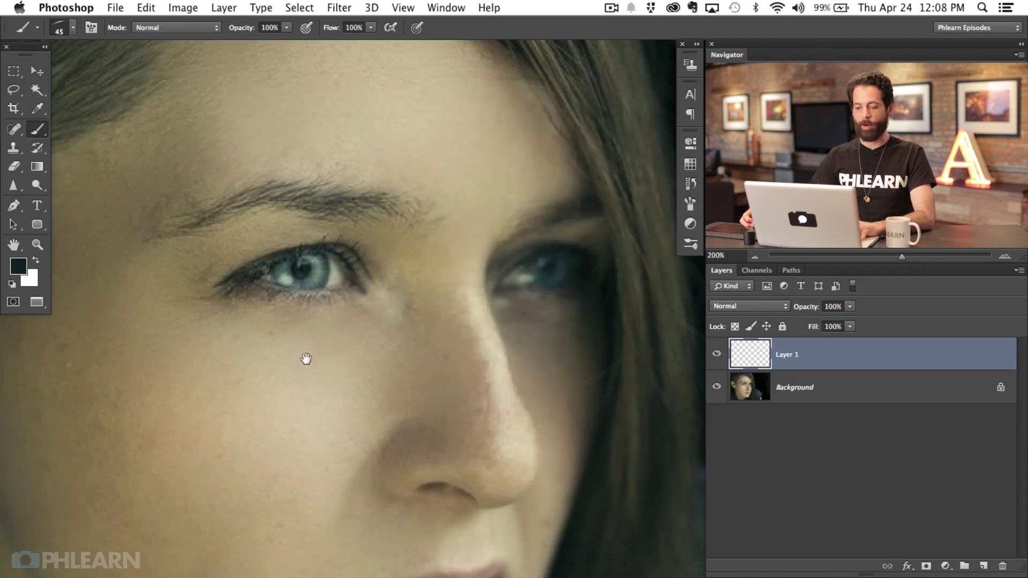
Pan the view to both eyes and add a new empty Layer 2 above Layer 1
drag(311, 360, 343, 380)
mouse_move(313, 291)
mouse_down()
mouse_move(324, 298)
mouse_move(366, 278)
mouse_up()
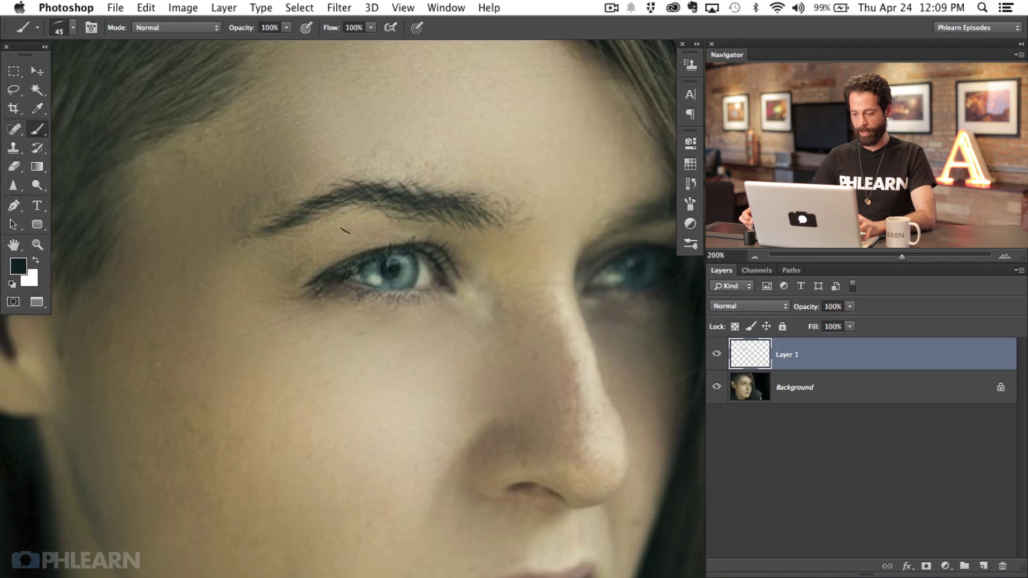
key(super+alt+shift+n)
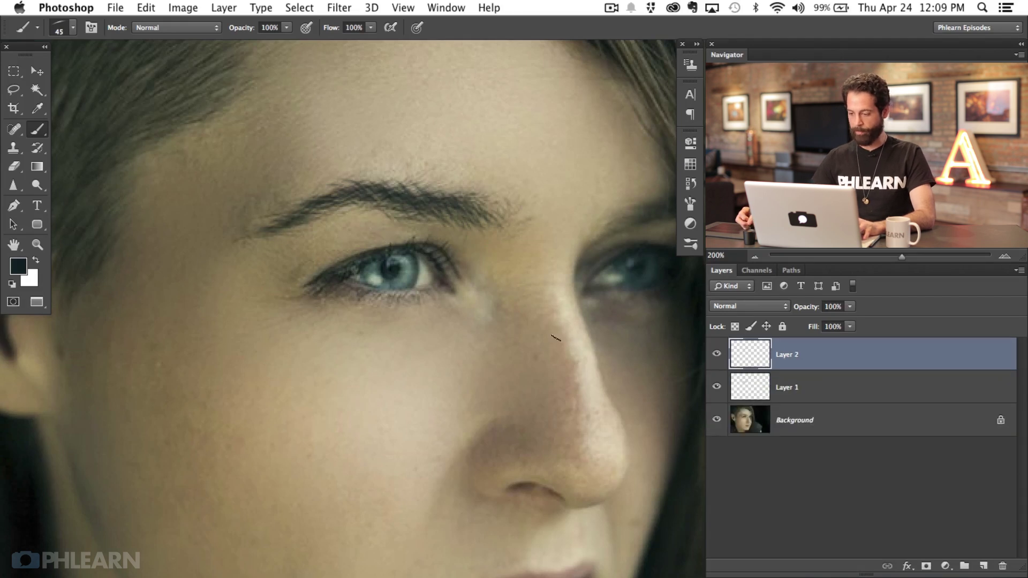
Set the foreground painting colour to cyan
click(18, 266)
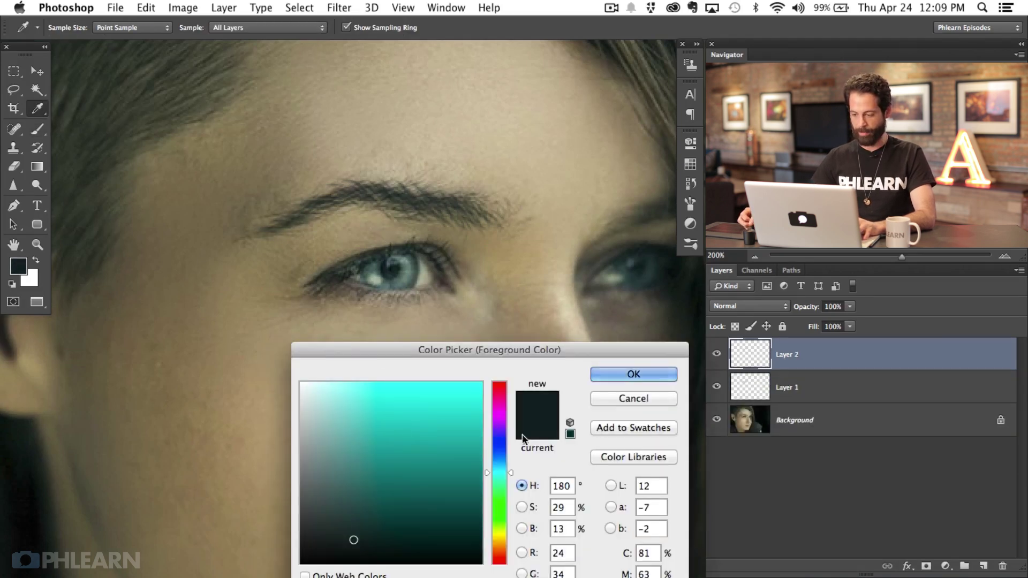
click(620, 375)
scroll(416, 321, right, 2)
scroll(415, 322, down, 1)
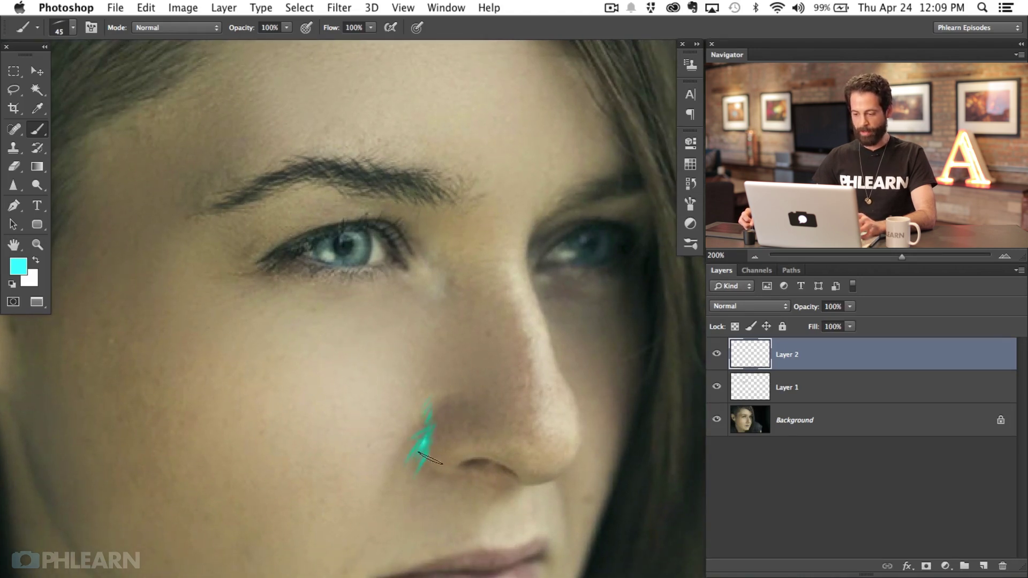
Paint cyan test strokes up the cheek and over the eye, then delete them
drag(429, 440, 428, 326)
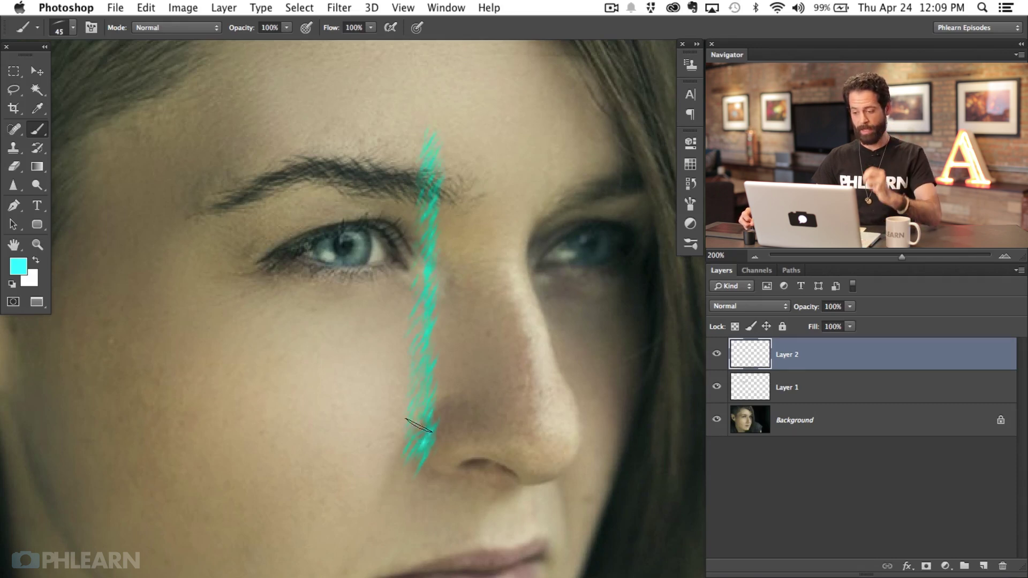
drag(322, 236, 320, 241)
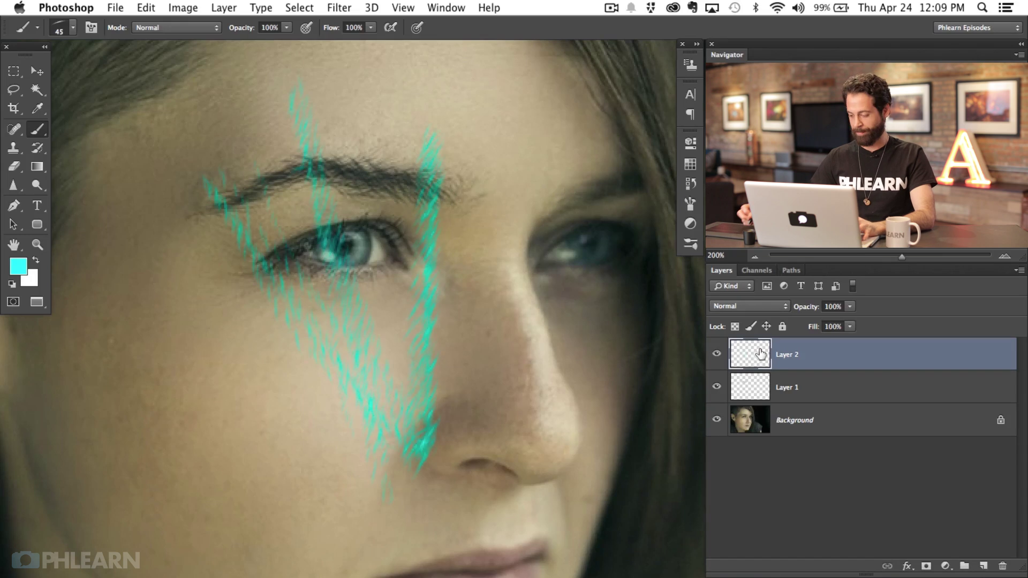
key(Delete)
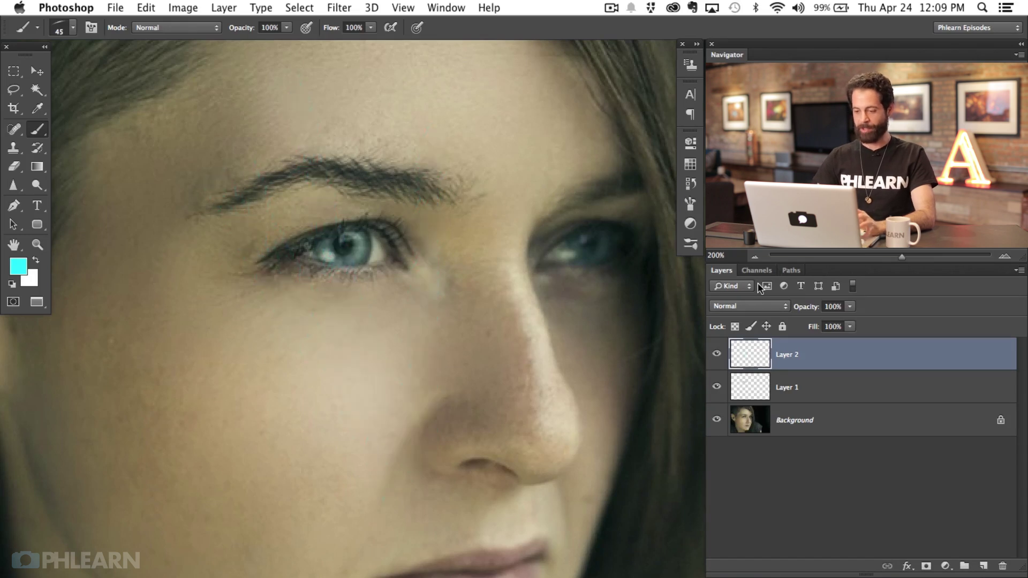
Select Layer 1, sample a dark teal from the iris, and add Layer 3 in Multiply mode
click(821, 386)
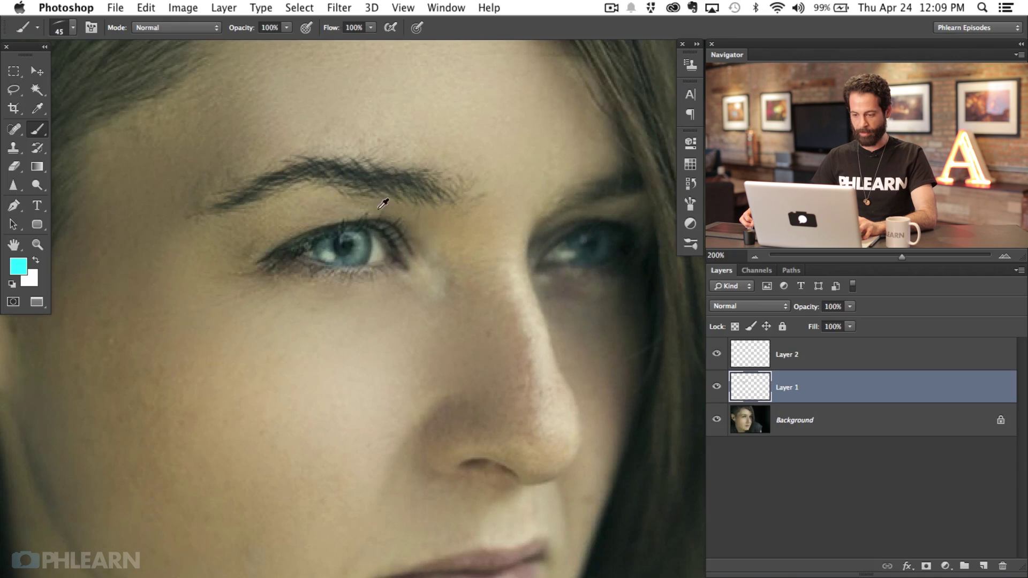
alt+click(364, 178)
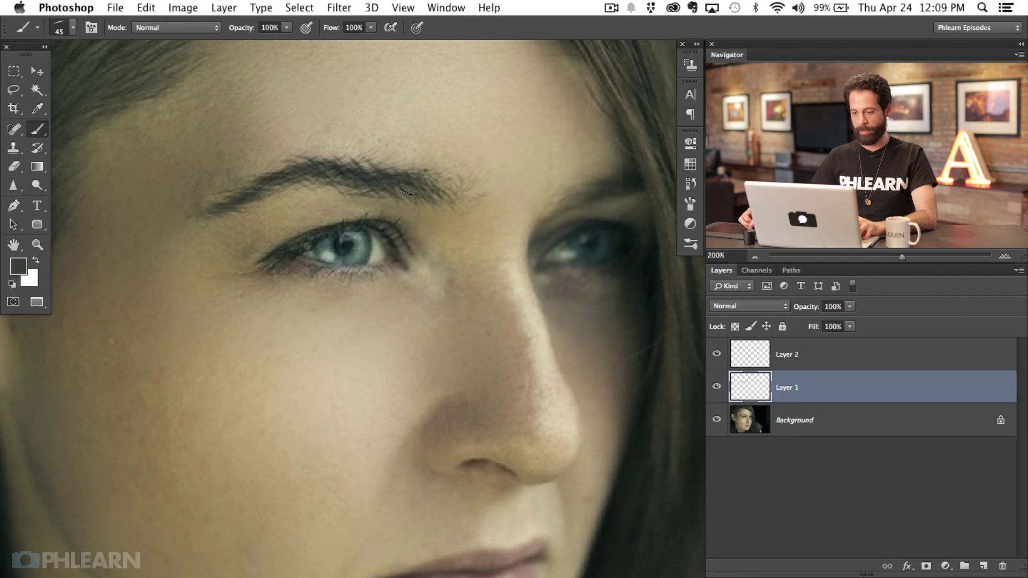
alt+click(349, 249)
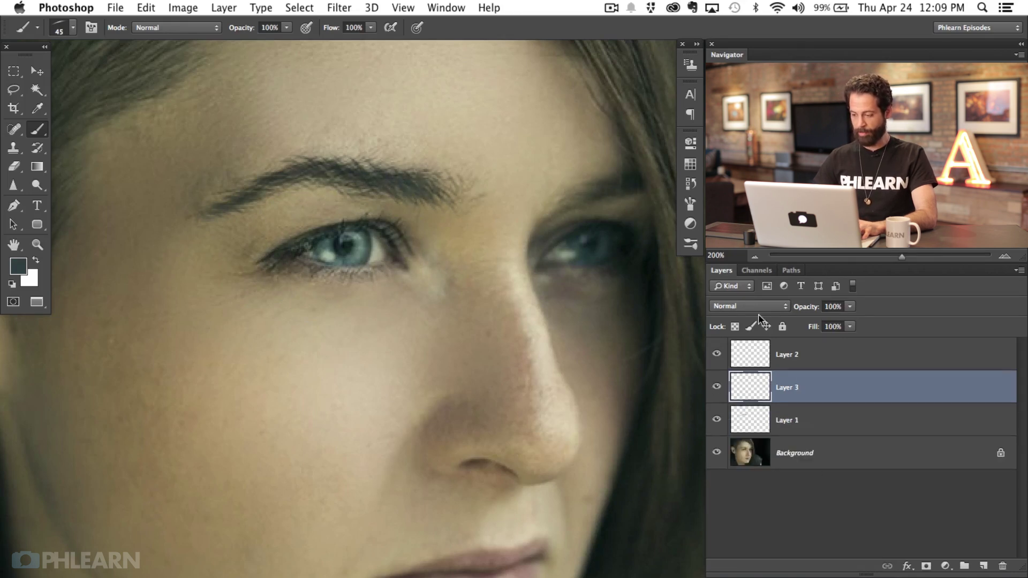
key(alt+shift+super+n)
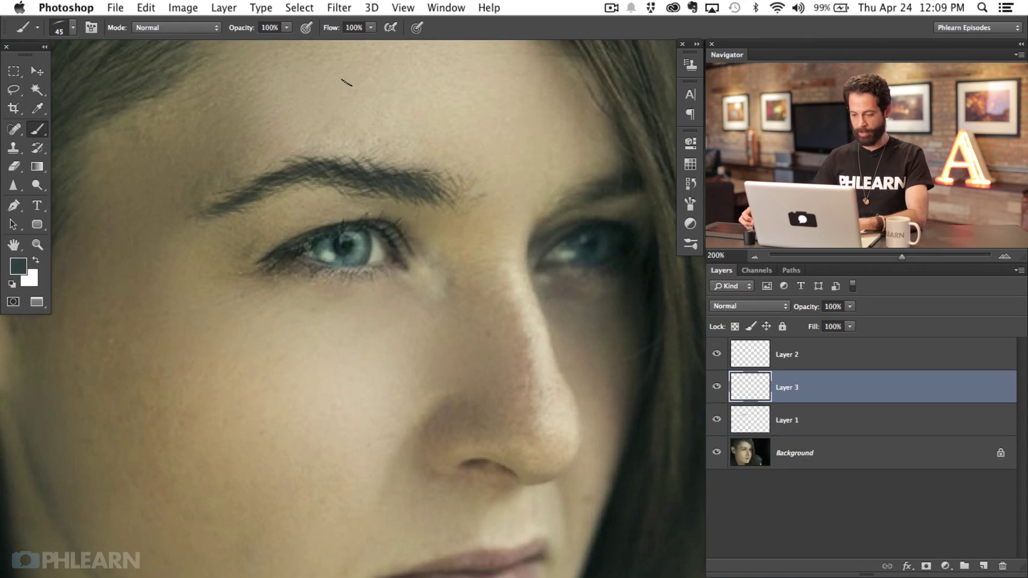
alt+click(347, 244)
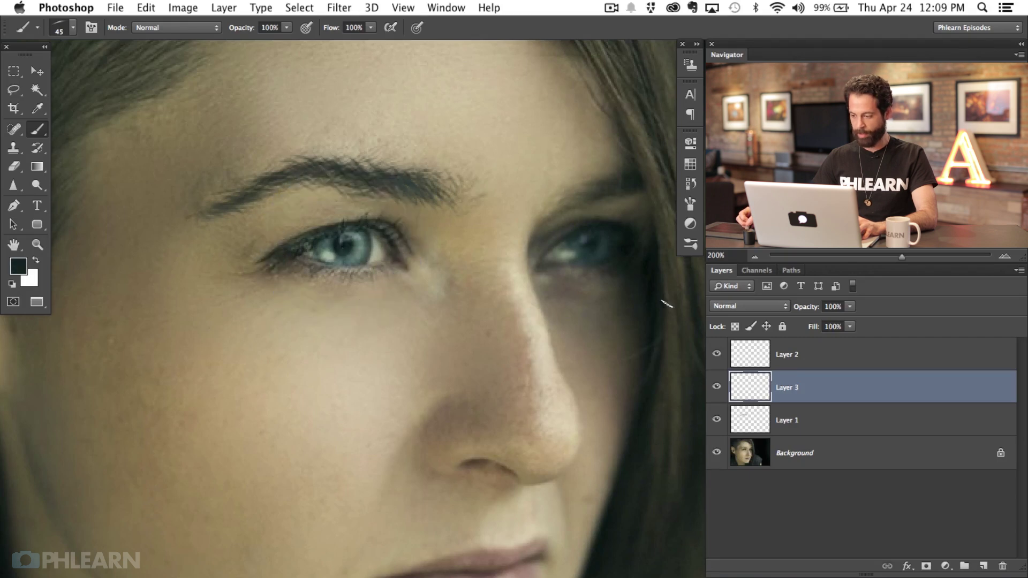
click(726, 306)
key(Return)
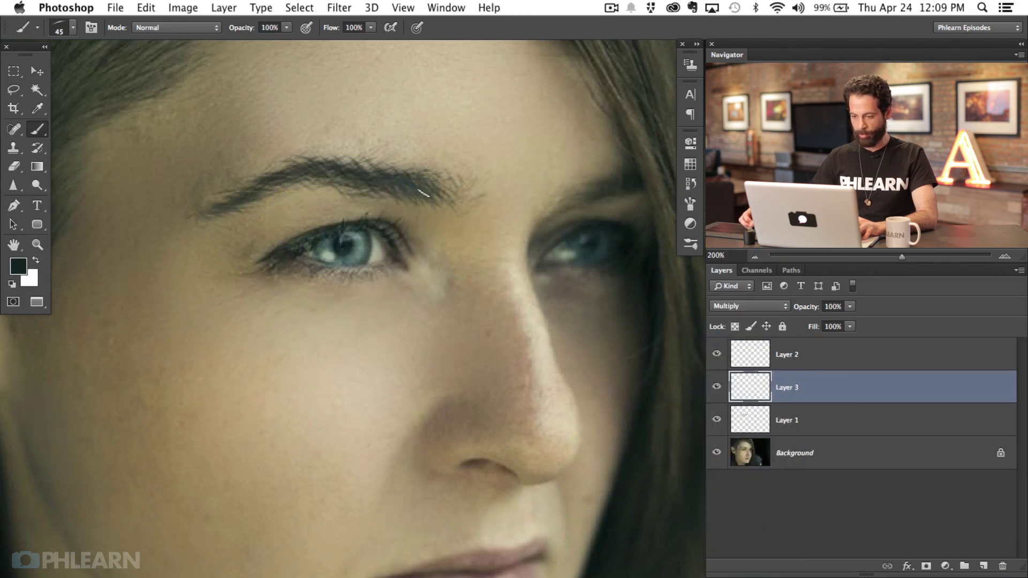
Paint extra brow hairs along and through the middle of the eyebrow on Layer 3
mouse_move(385, 188)
mouse_down()
mouse_move(362, 177)
mouse_move(268, 188)
mouse_move(235, 202)
mouse_up()
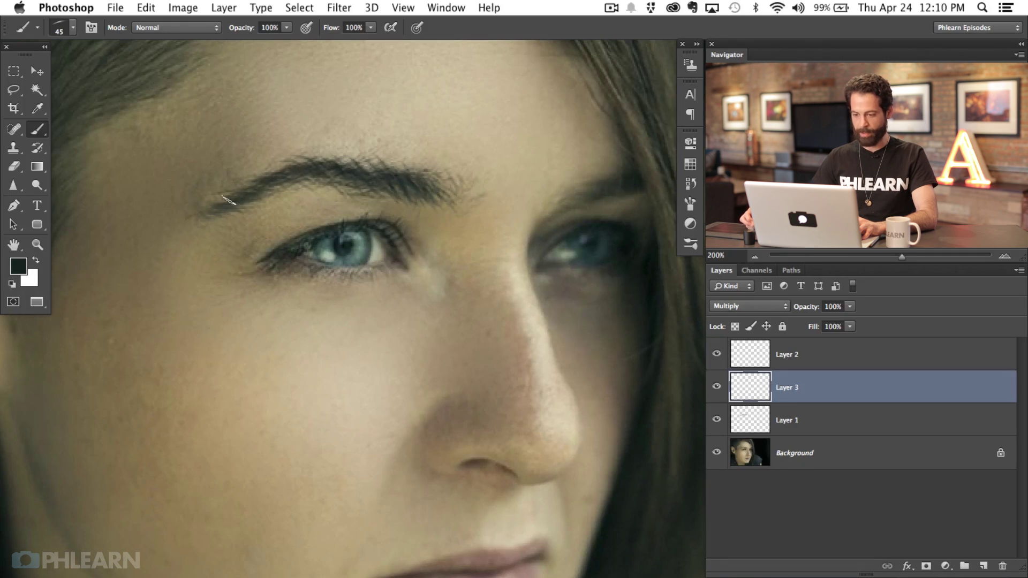
drag(402, 207, 377, 190)
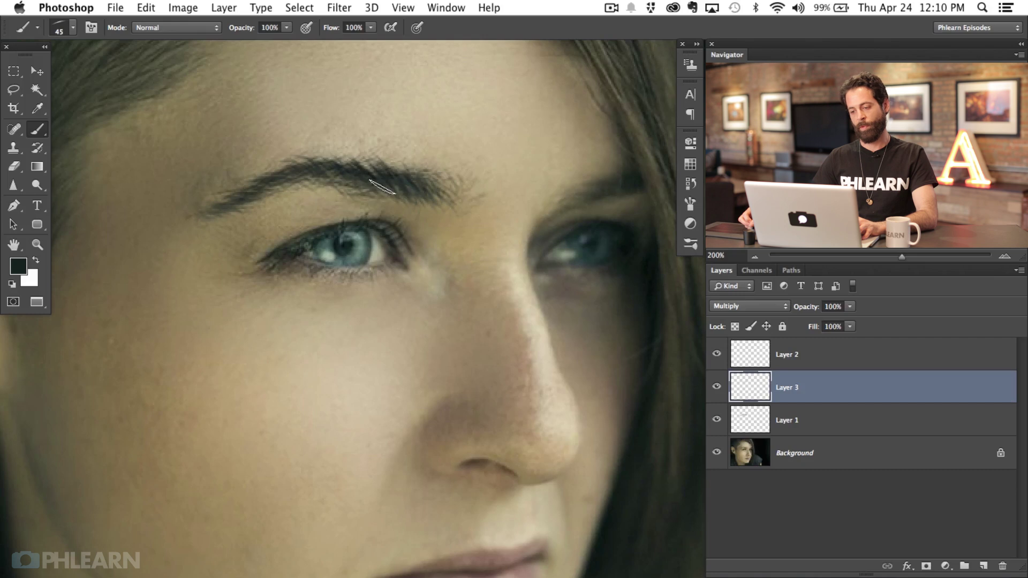
drag(399, 194, 374, 177)
key(super+minus)
key(super+minus)
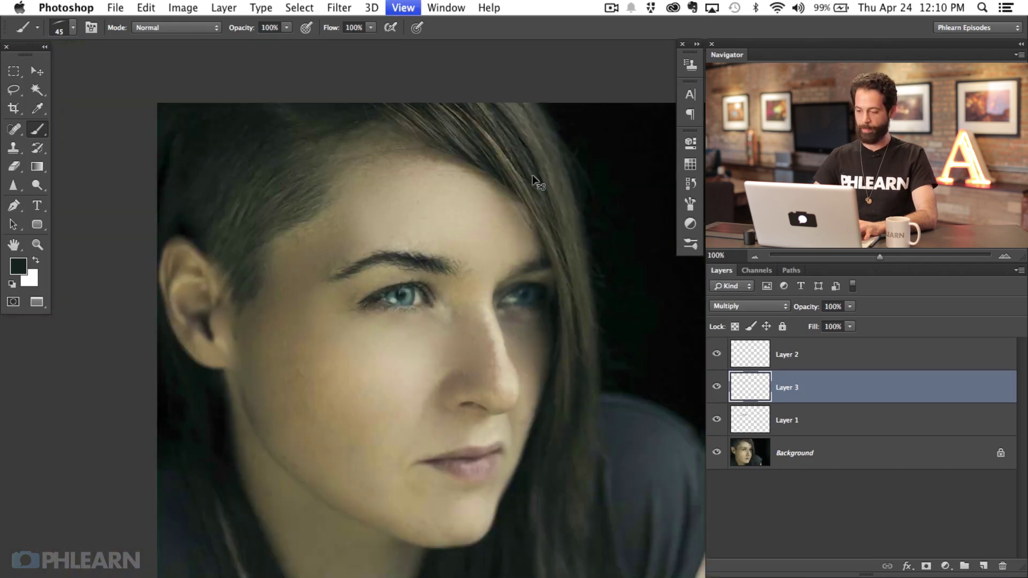
key(super+plus)
key(super+plus)
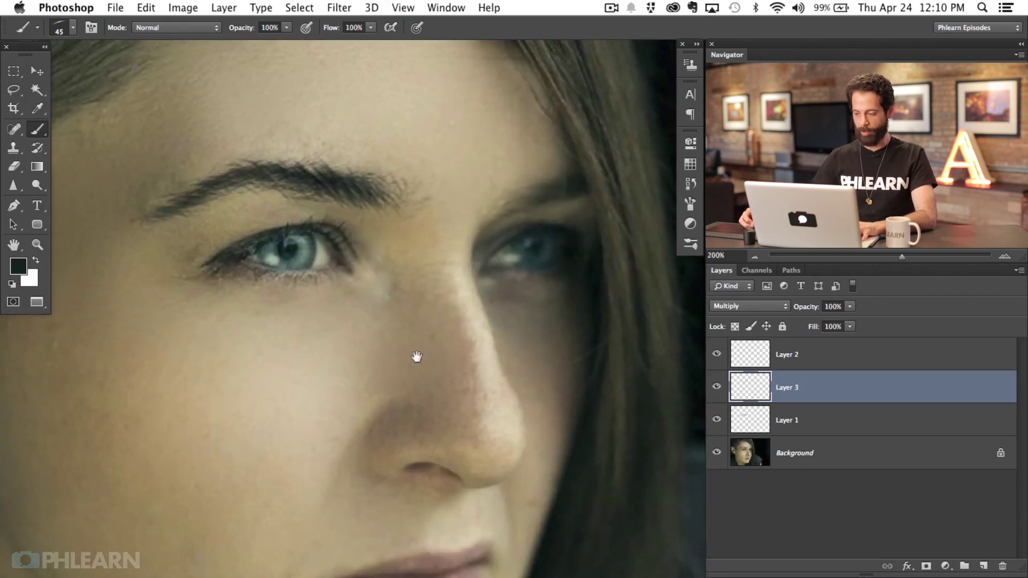
scroll(416, 357, left, 3)
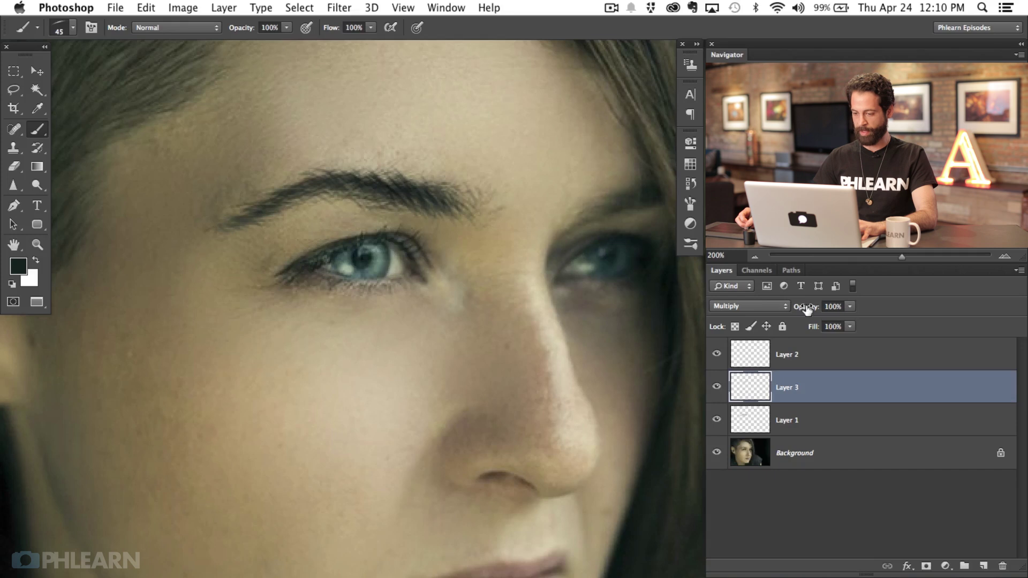
Lower Layer 3's opacity to 75%
drag(808, 309, 793, 310)
key(super+d)
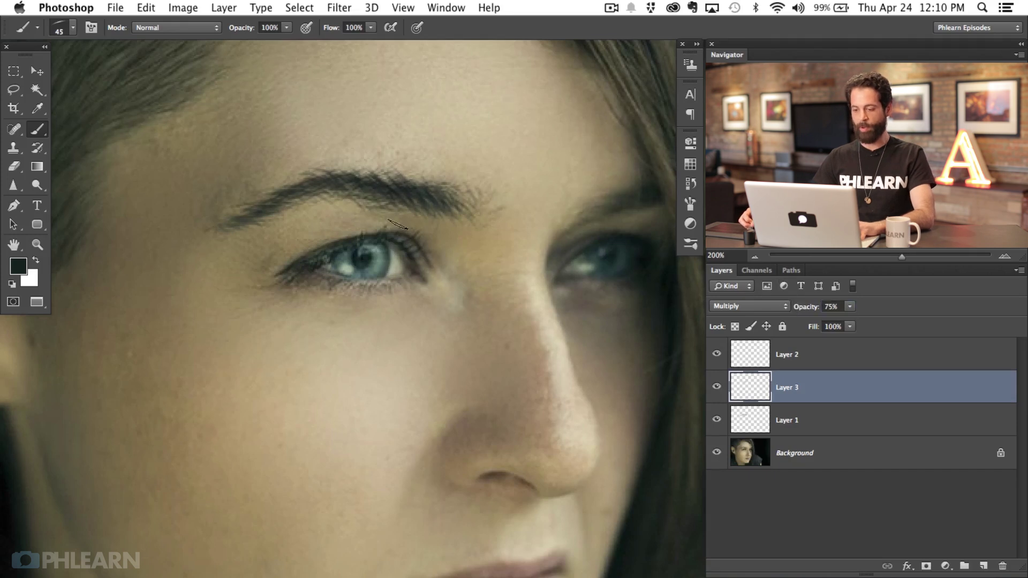
scroll(398, 225, left, 2)
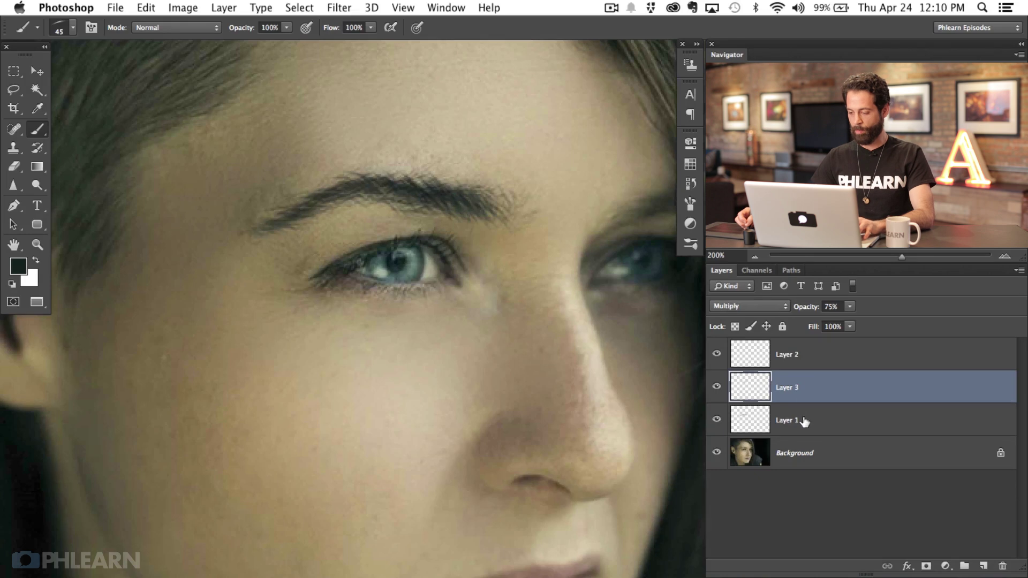
Group Layer 1 and Layer 3 into Group 1 and toggle its visibility to compare
shift+click(804, 421)
key(super+g)
click(717, 379)
click(717, 379)
click(716, 379)
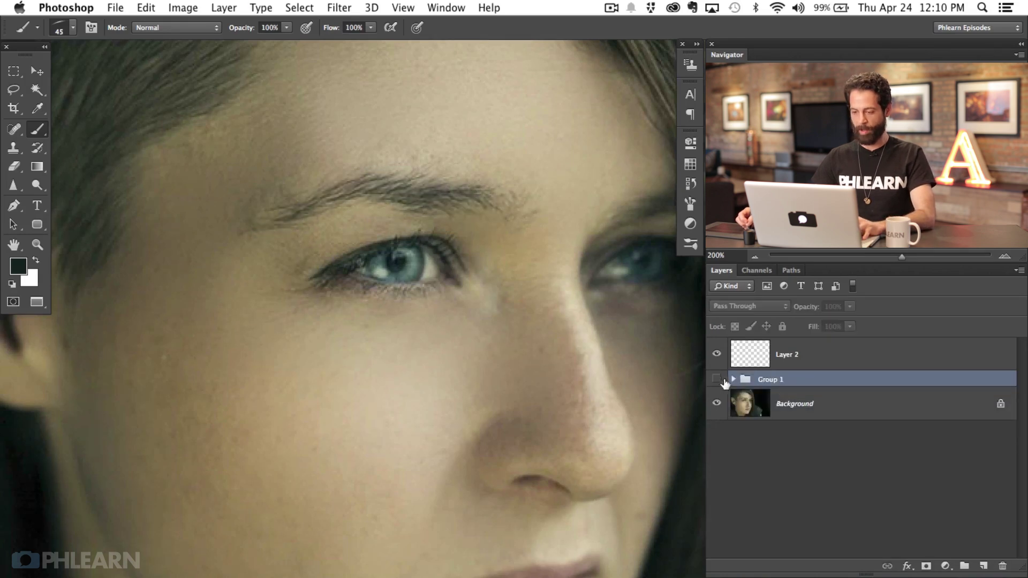
click(717, 380)
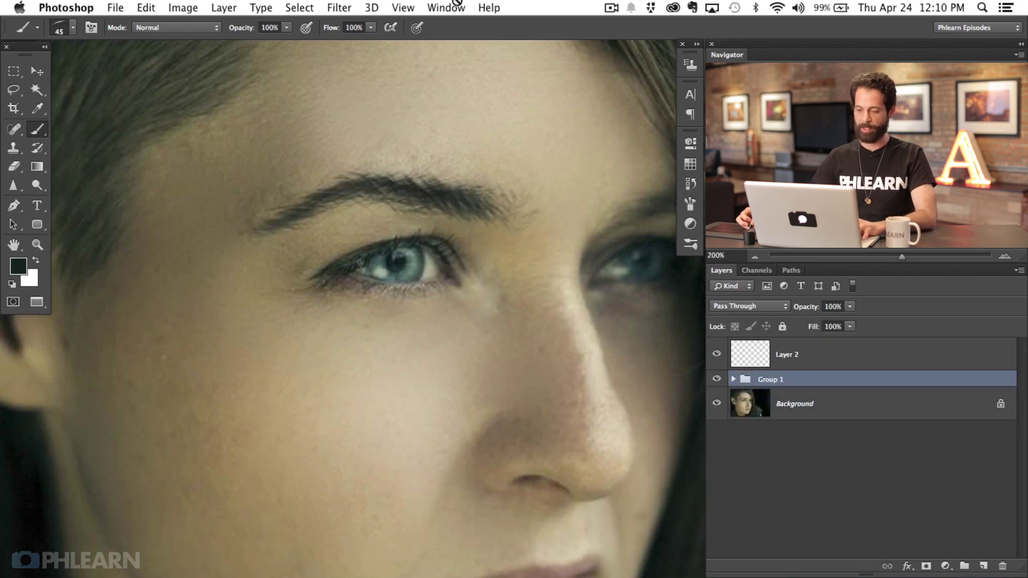